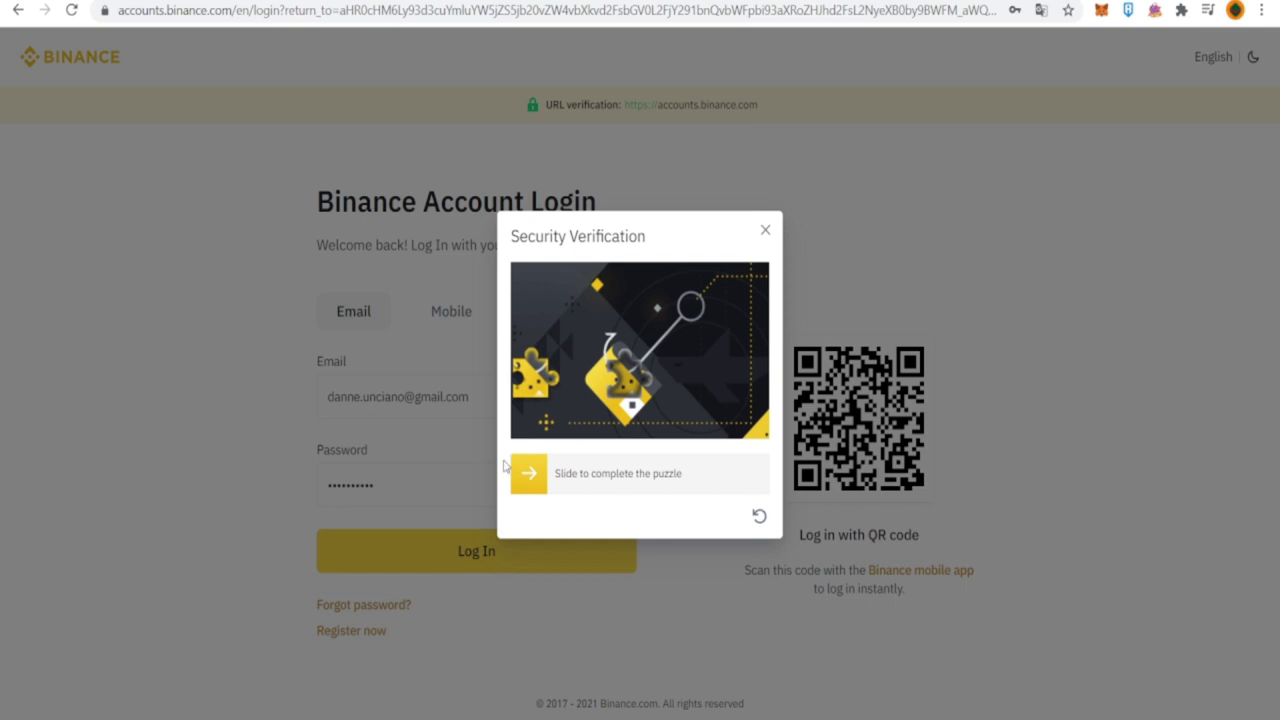
Drag the slider to complete the Binance login's puzzle security check
drag(526, 476, 617, 481)
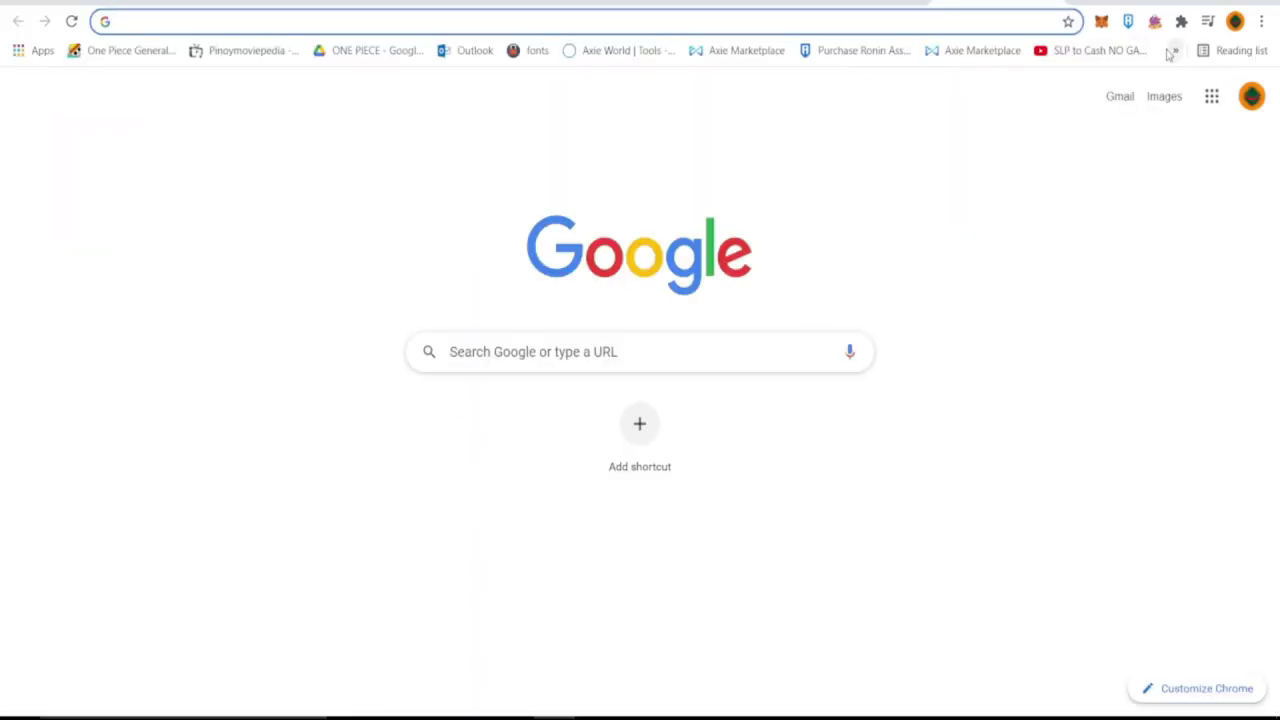
From the Axie Staking Dashboard bookmark, connect Ronin Wallet and claim the 0.0684 AXS rewards
click(1173, 52)
click(1069, 103)
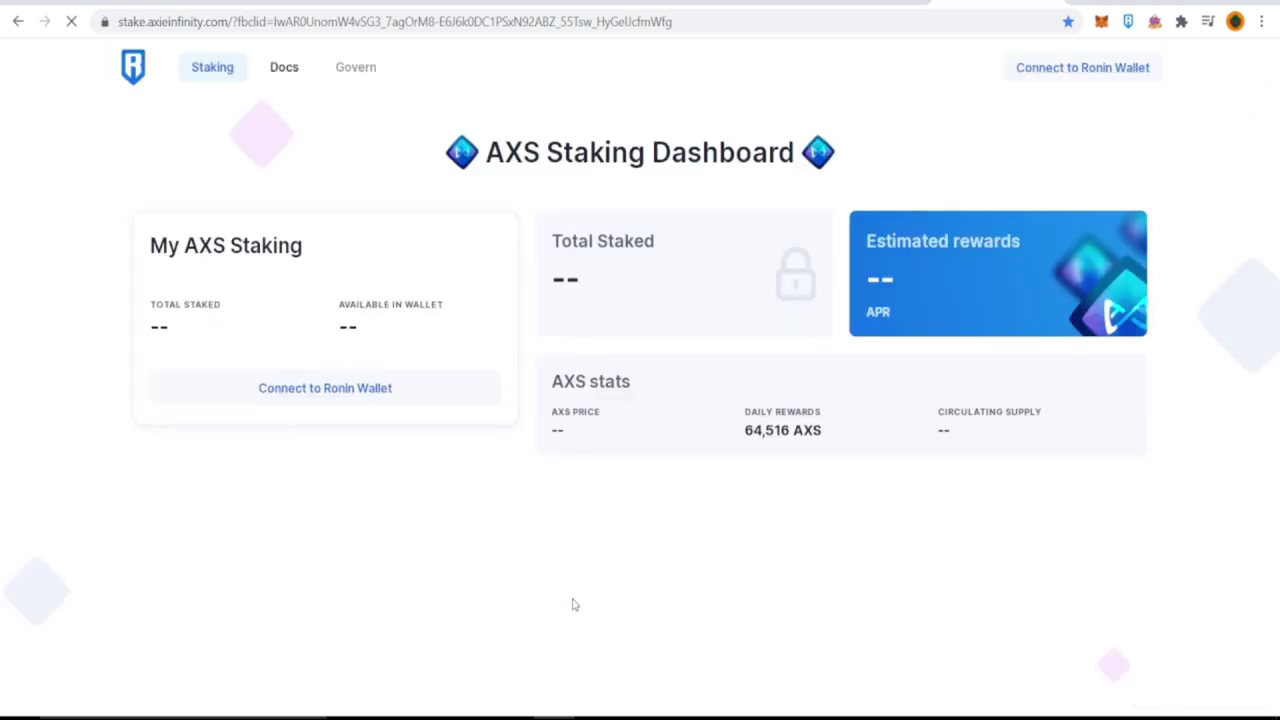
click(1070, 72)
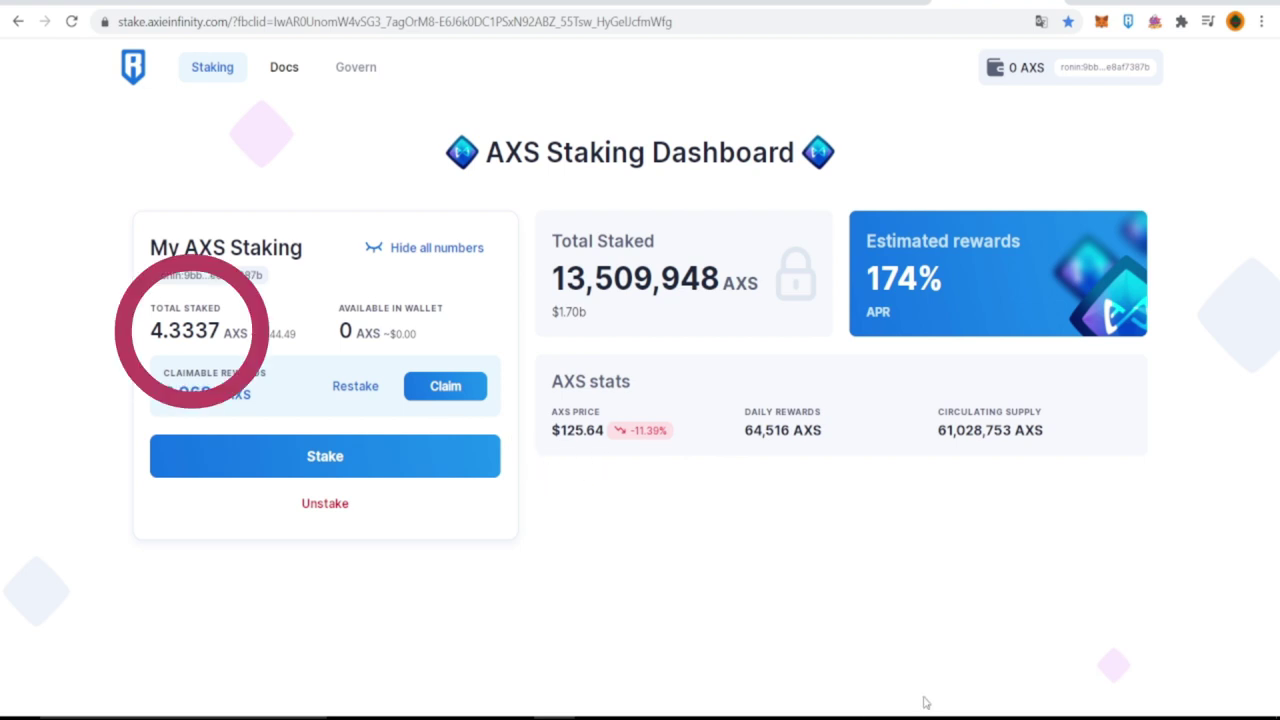
click(446, 384)
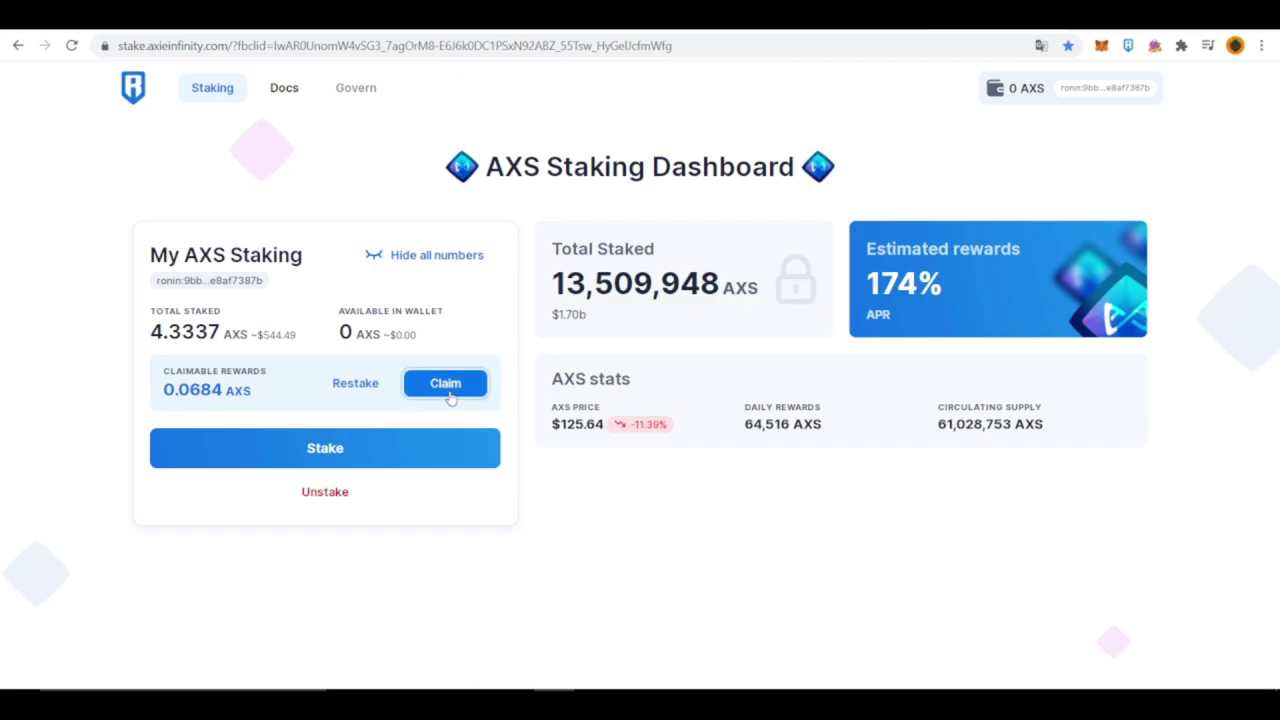
scroll(1160, 420, down, 1)
click(1170, 465)
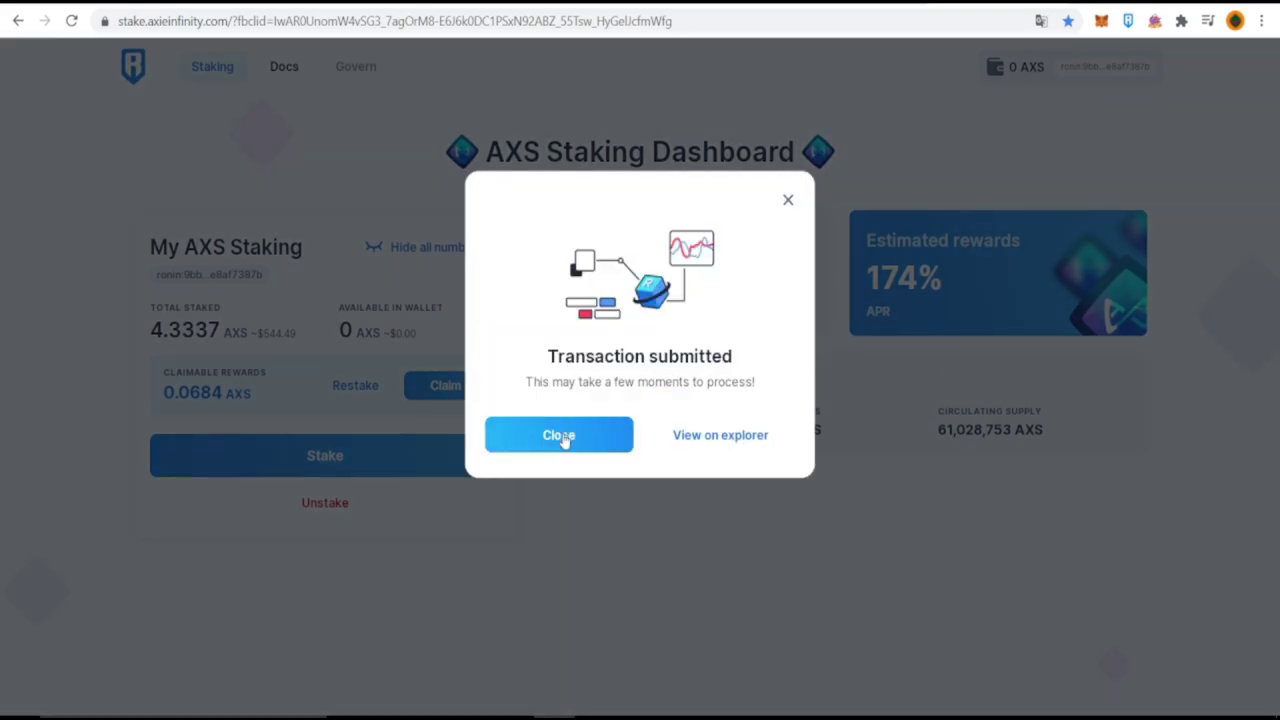
click(560, 436)
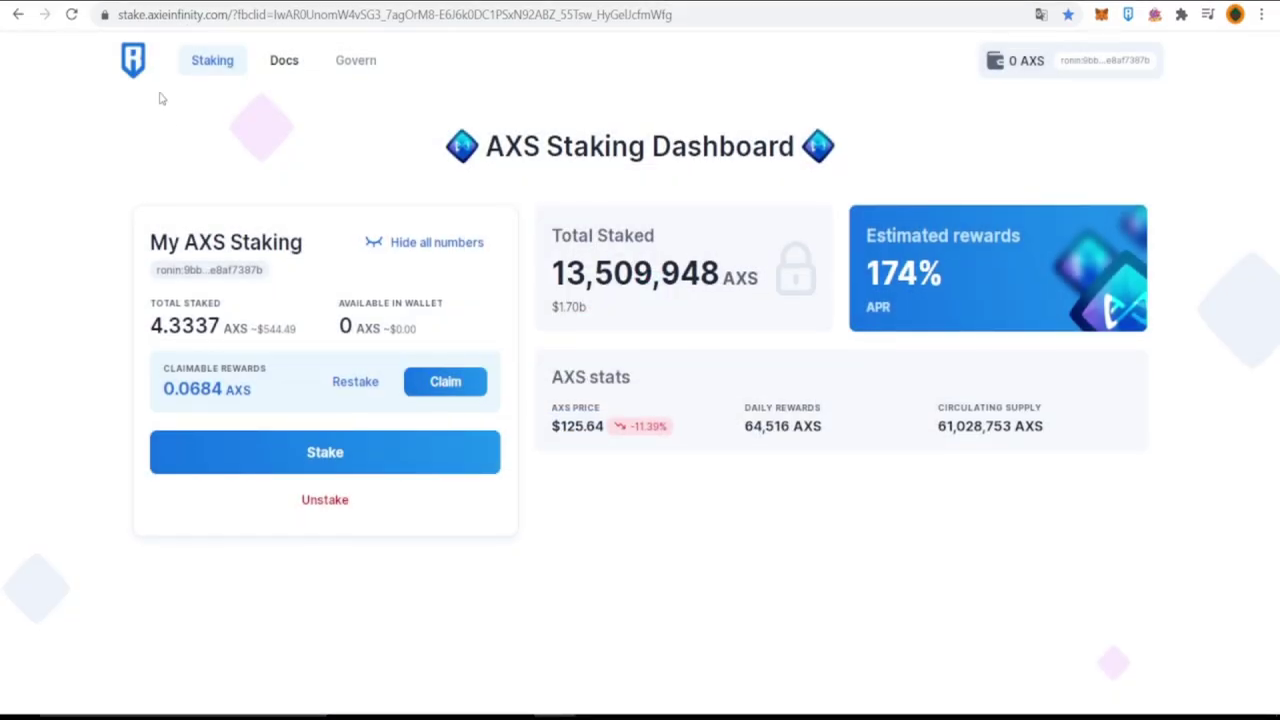
Reload the staking page and check the marketplace Inventory for the account's balances
click(72, 15)
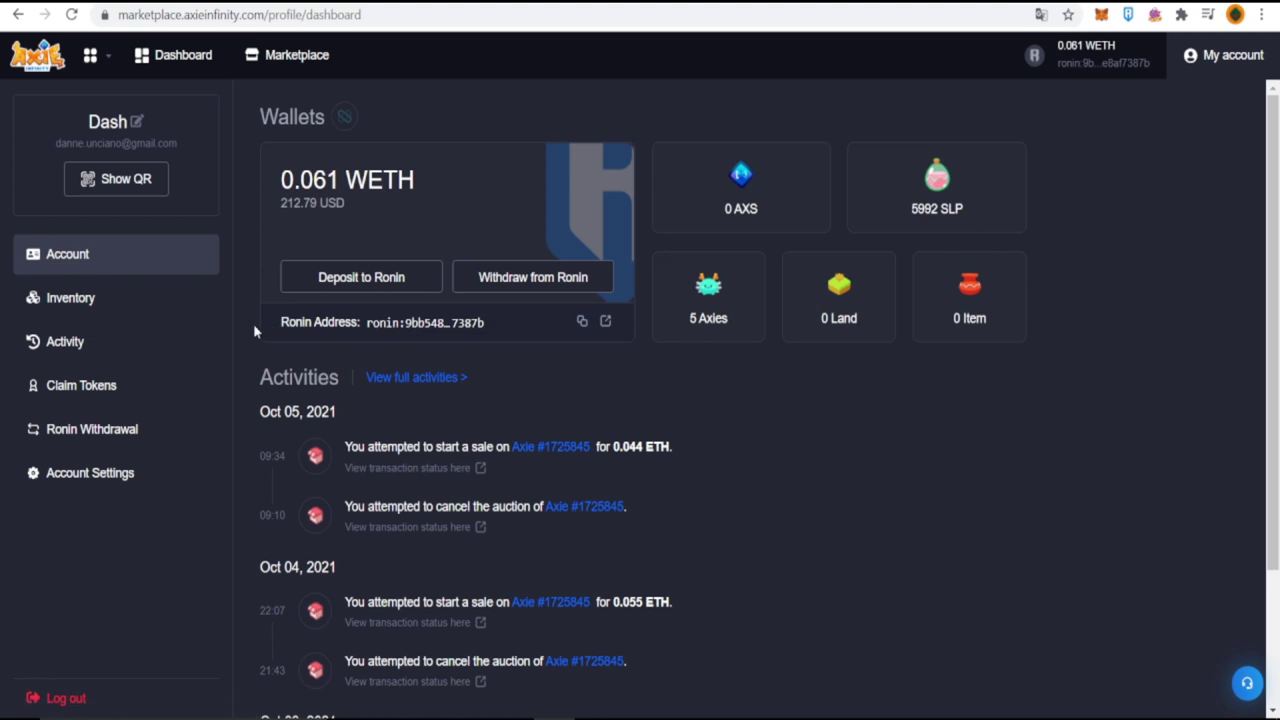
click(95, 310)
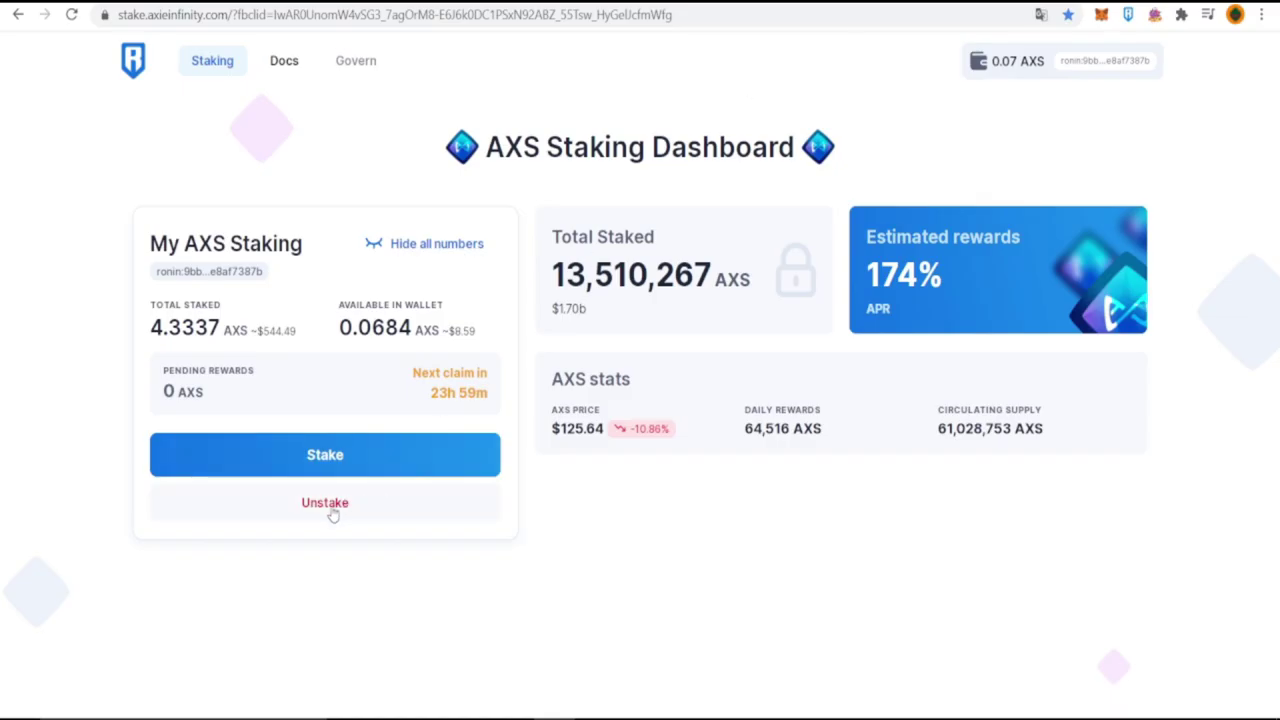
Unstake the Max amount of 4.3337 AXS and approve it in the Ronin wallet
click(333, 512)
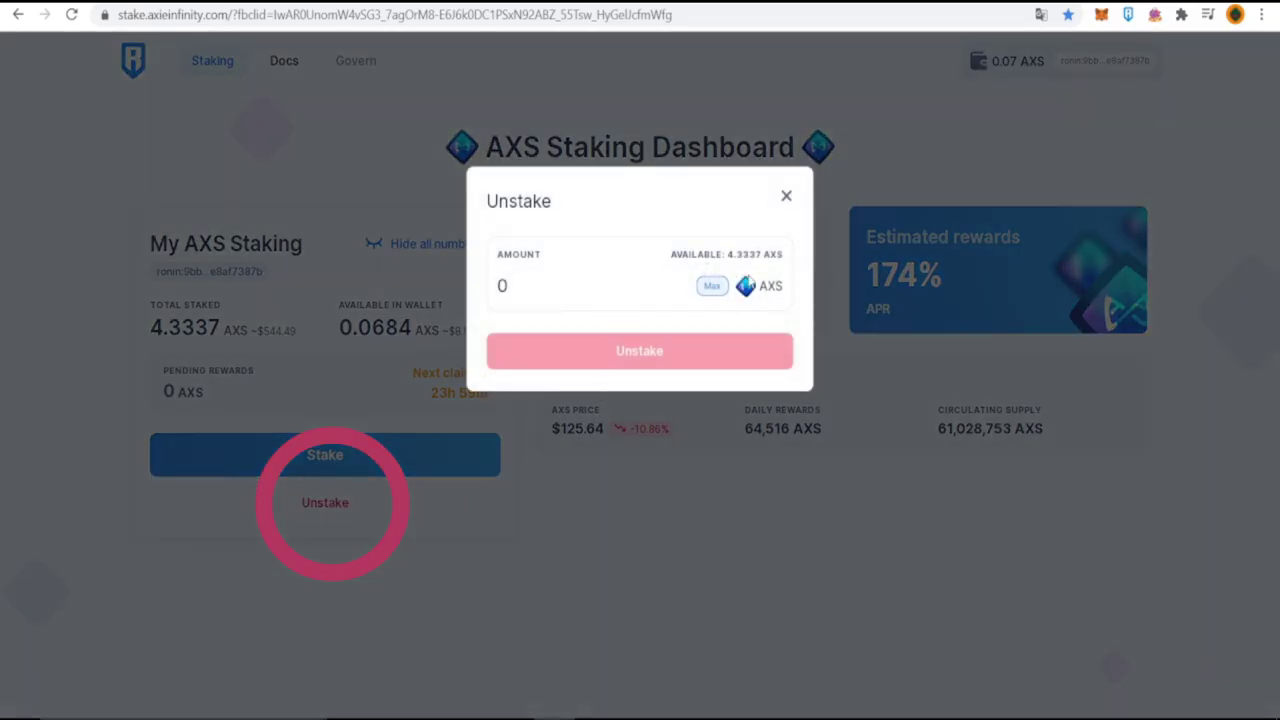
click(711, 287)
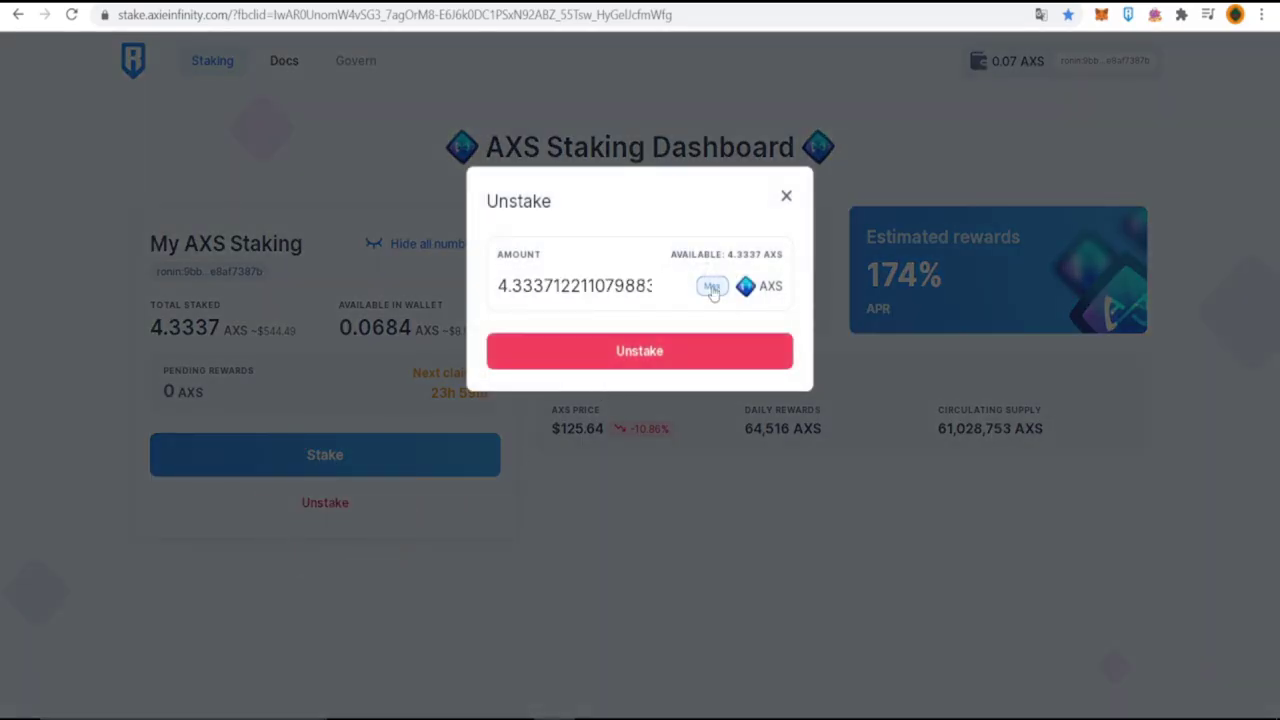
click(652, 352)
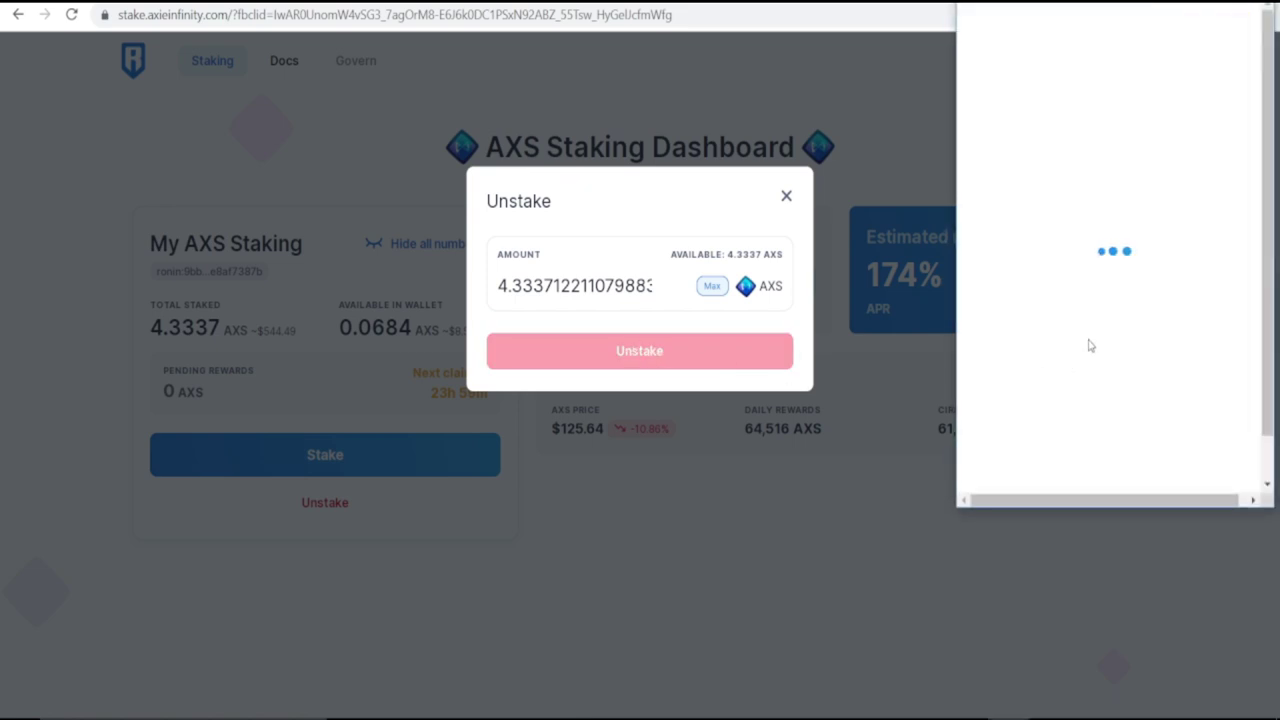
scroll(1110, 360, down, 1)
click(1188, 452)
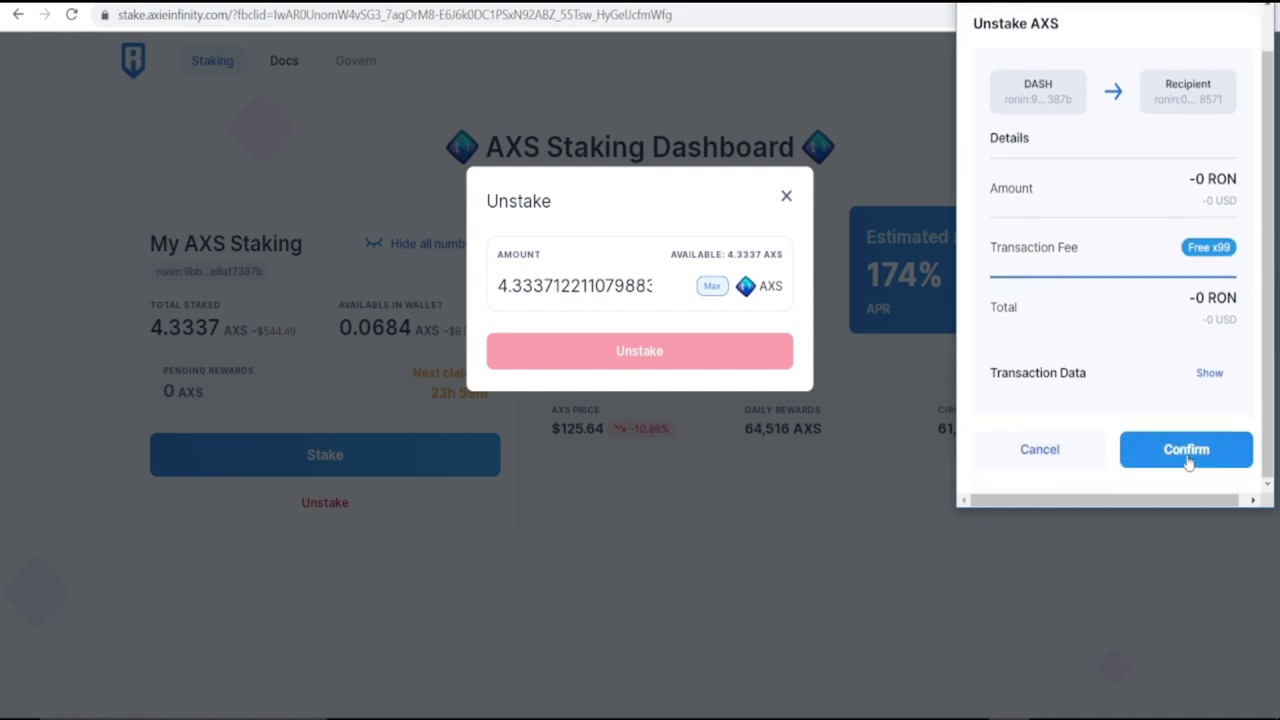
click(556, 440)
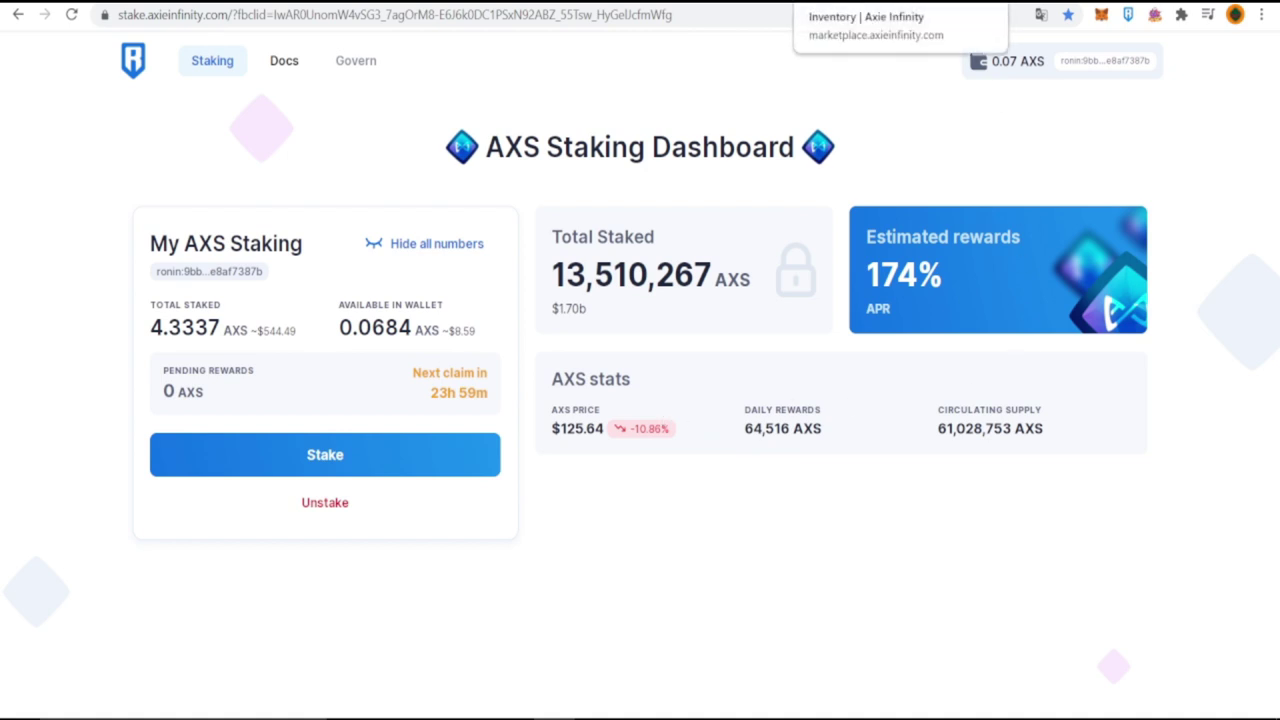
Reload the staking and Inventory pages to refresh the AXS balances
click(71, 15)
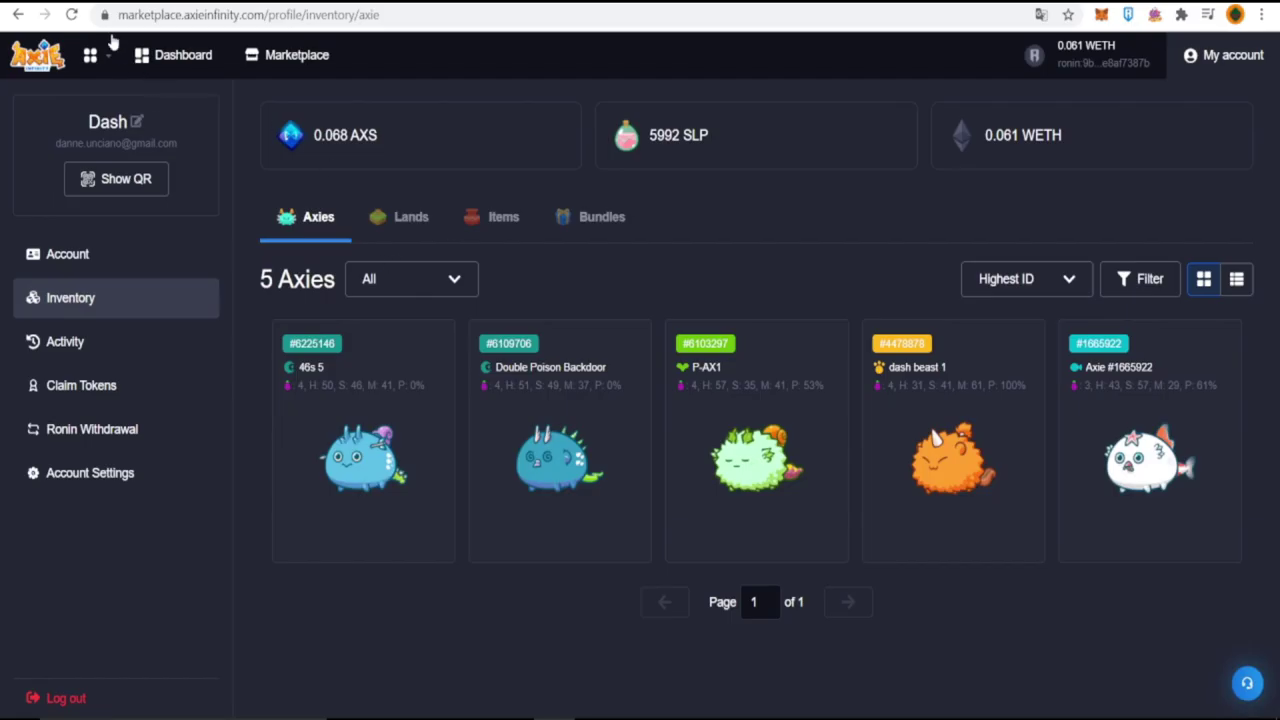
click(72, 15)
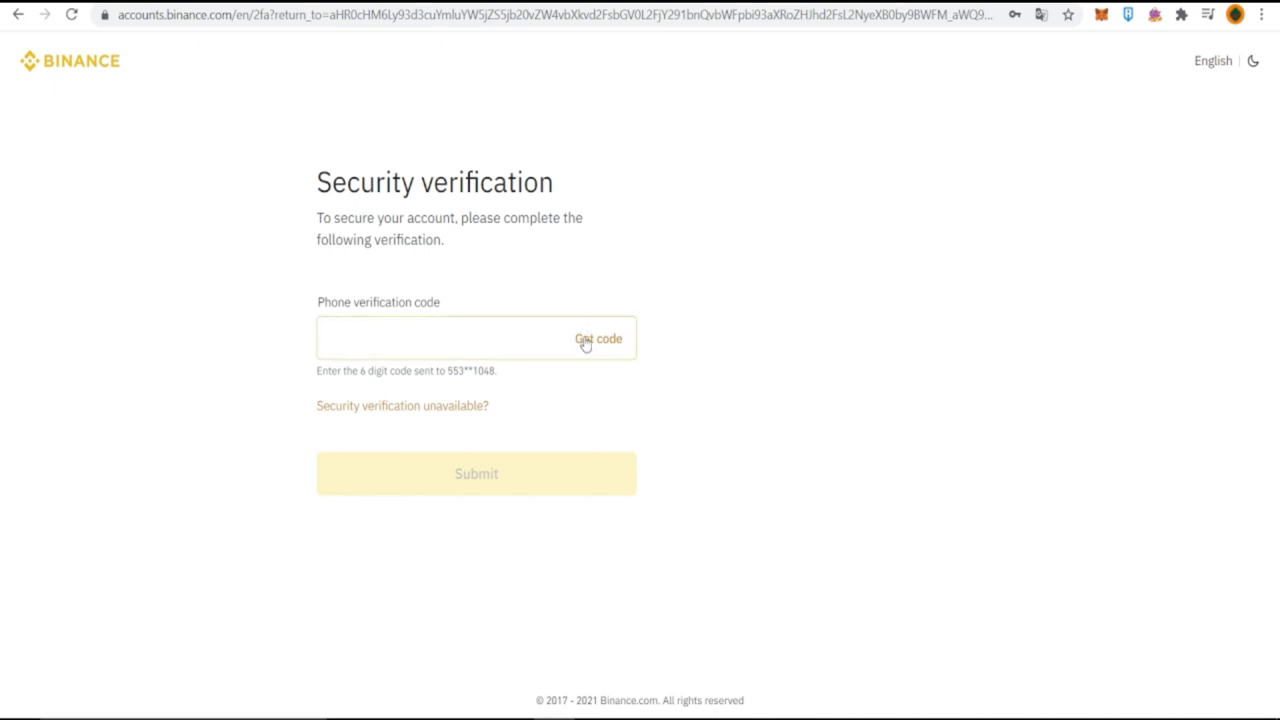
Request an SMS code and enter the 6-digit phone verification code
click(585, 342)
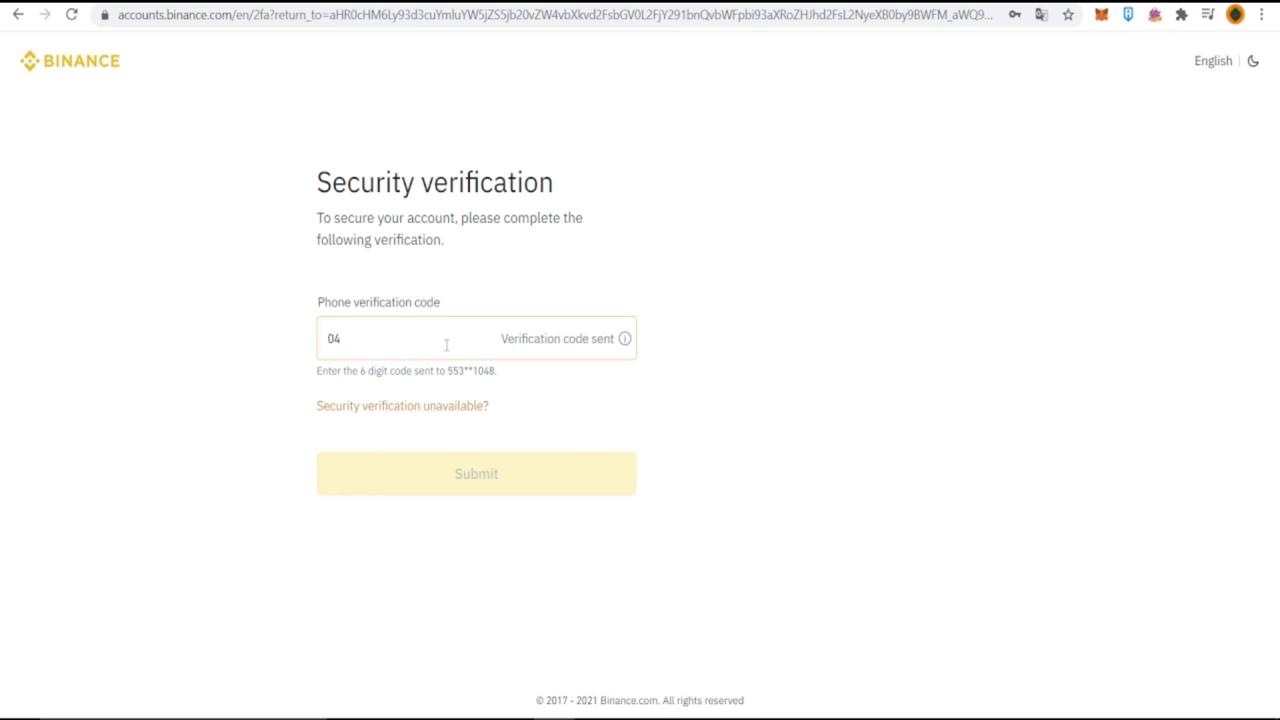
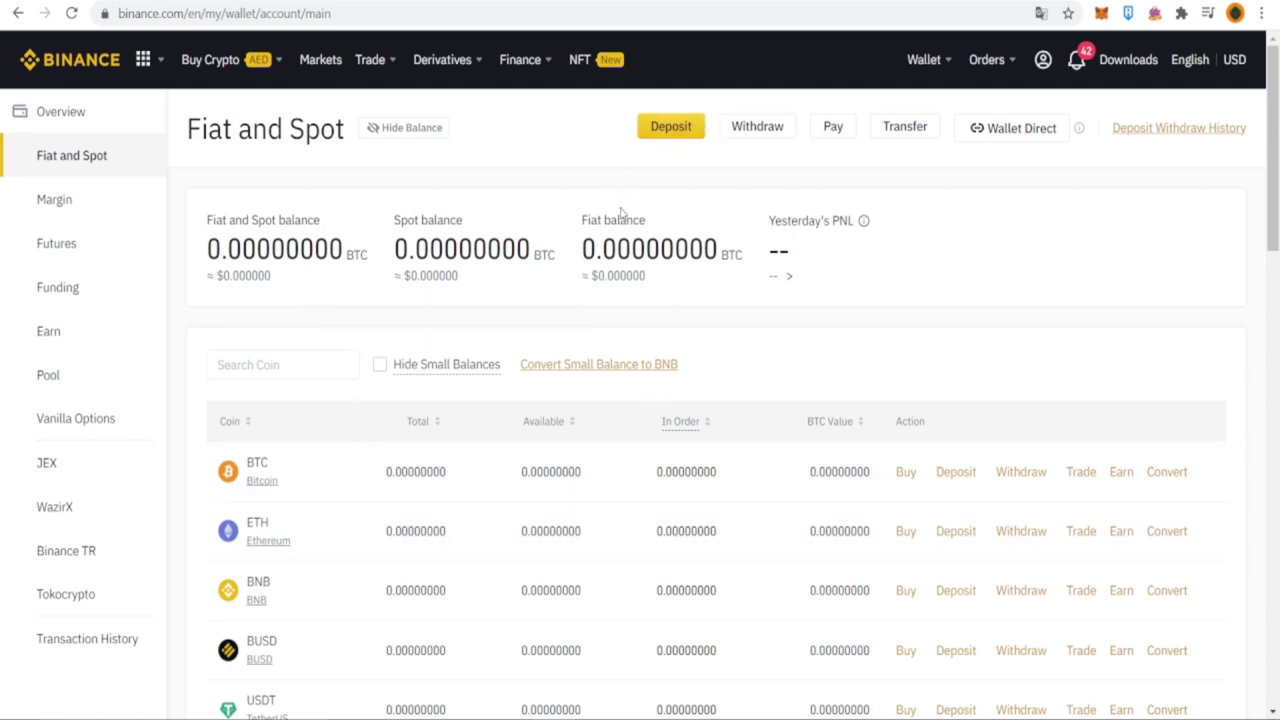
Search the coin list for axs and open the AXS deposit page
click(264, 366)
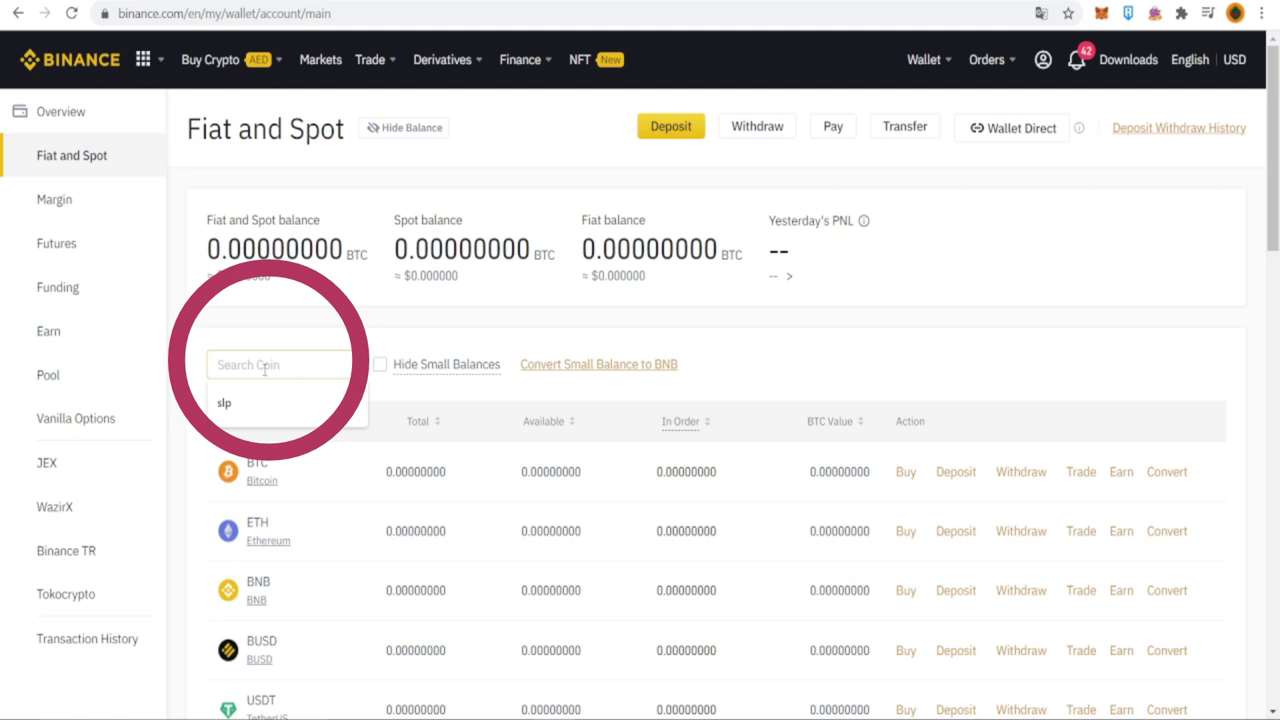
text(axs)
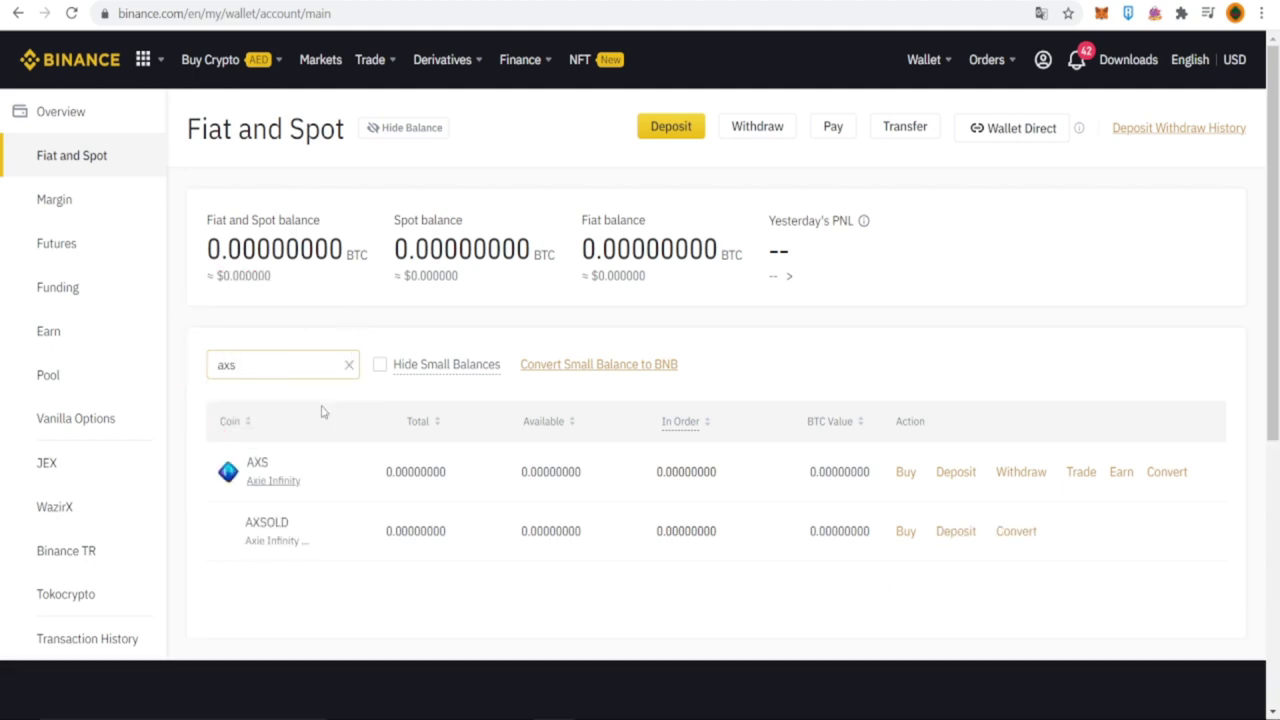
click(256, 483)
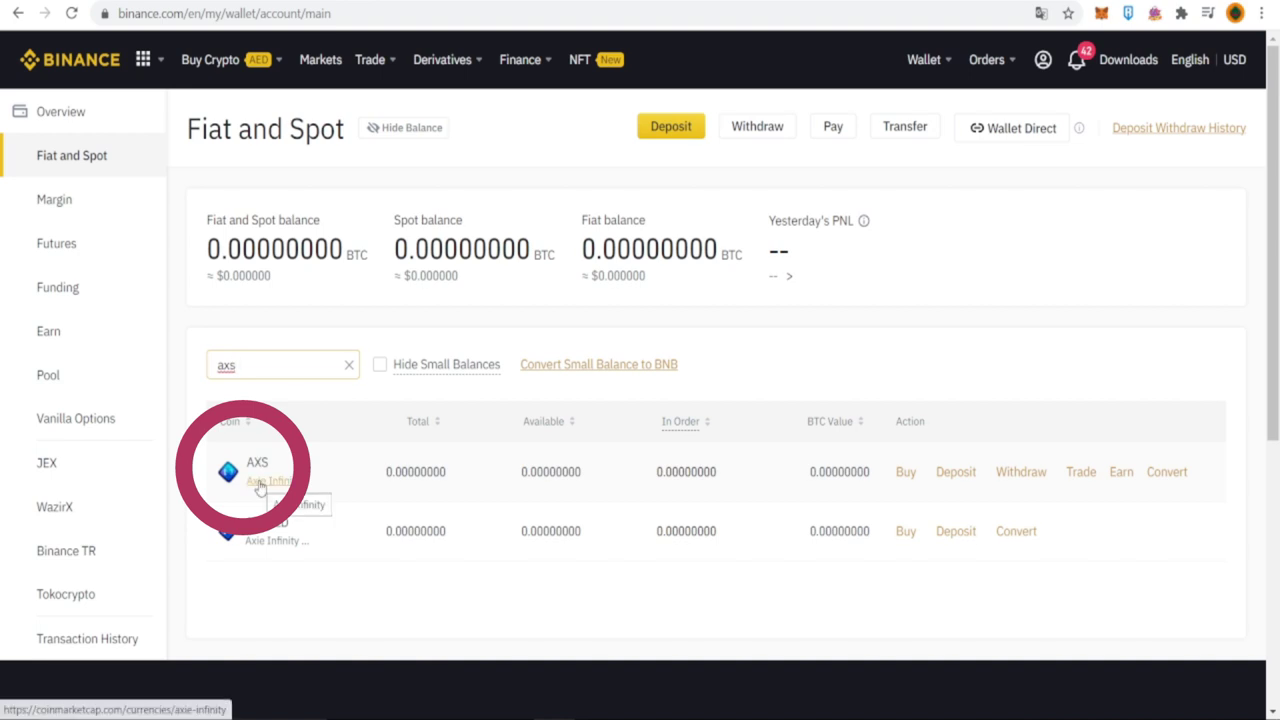
click(966, 479)
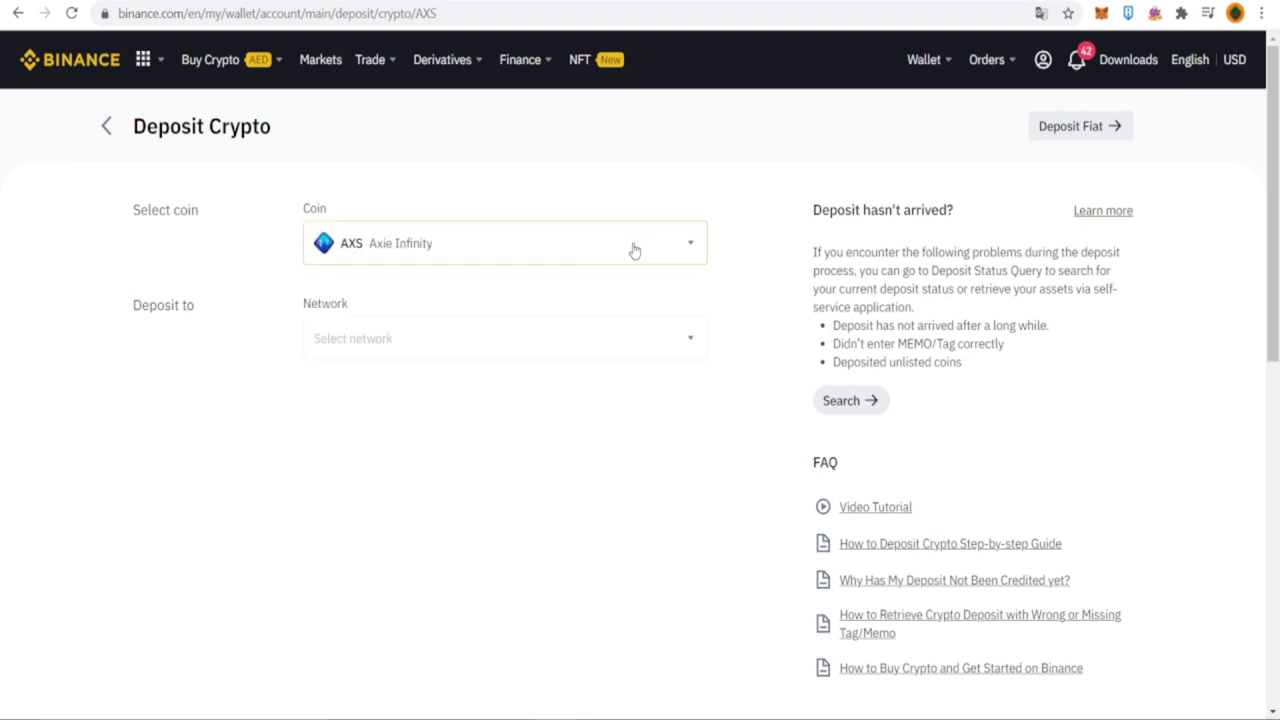
Choose the RON Ronin network for the AXS deposit and copy the ronin: address
click(611, 340)
click(488, 508)
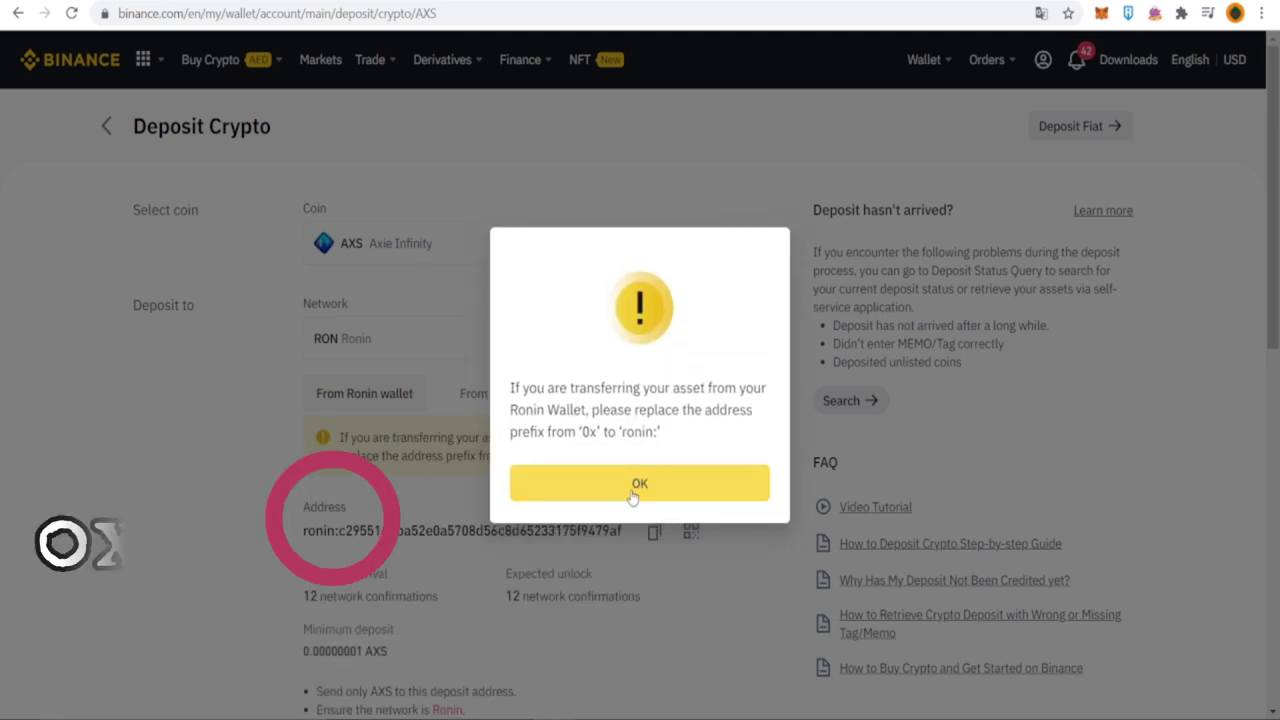
click(640, 481)
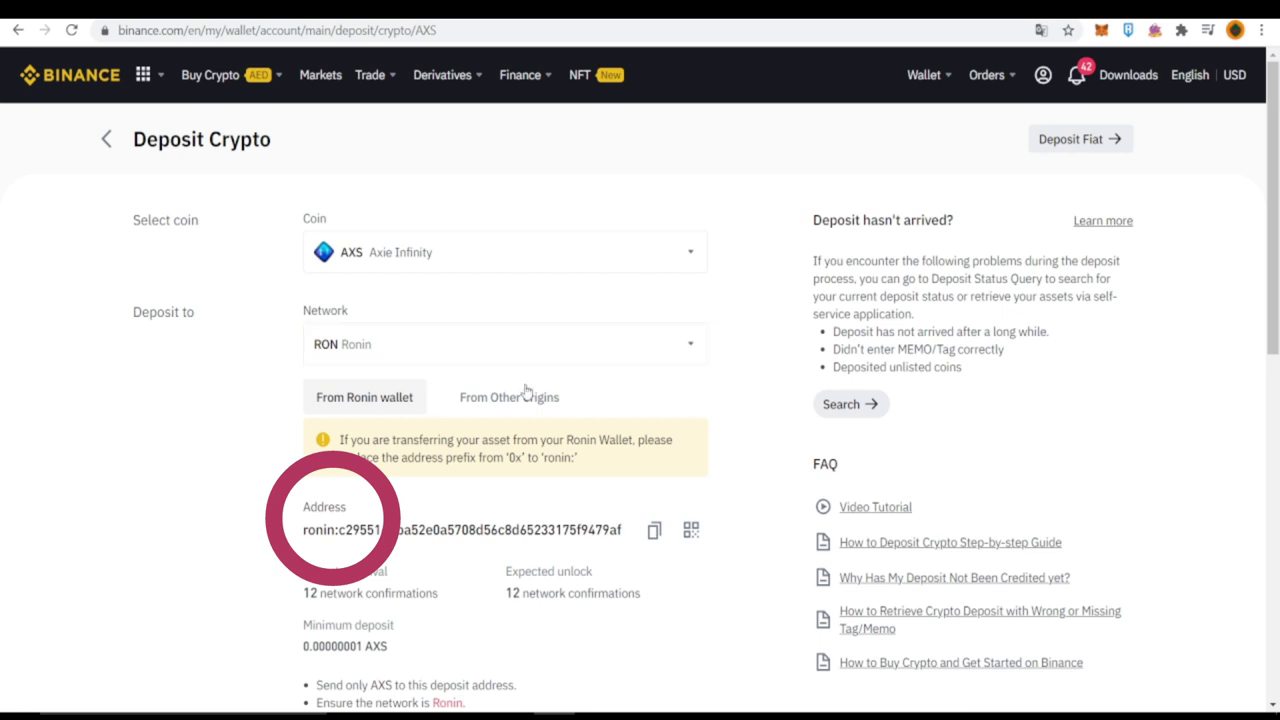
scroll(545, 395, down, 2)
scroll(567, 414, up, 1)
click(659, 537)
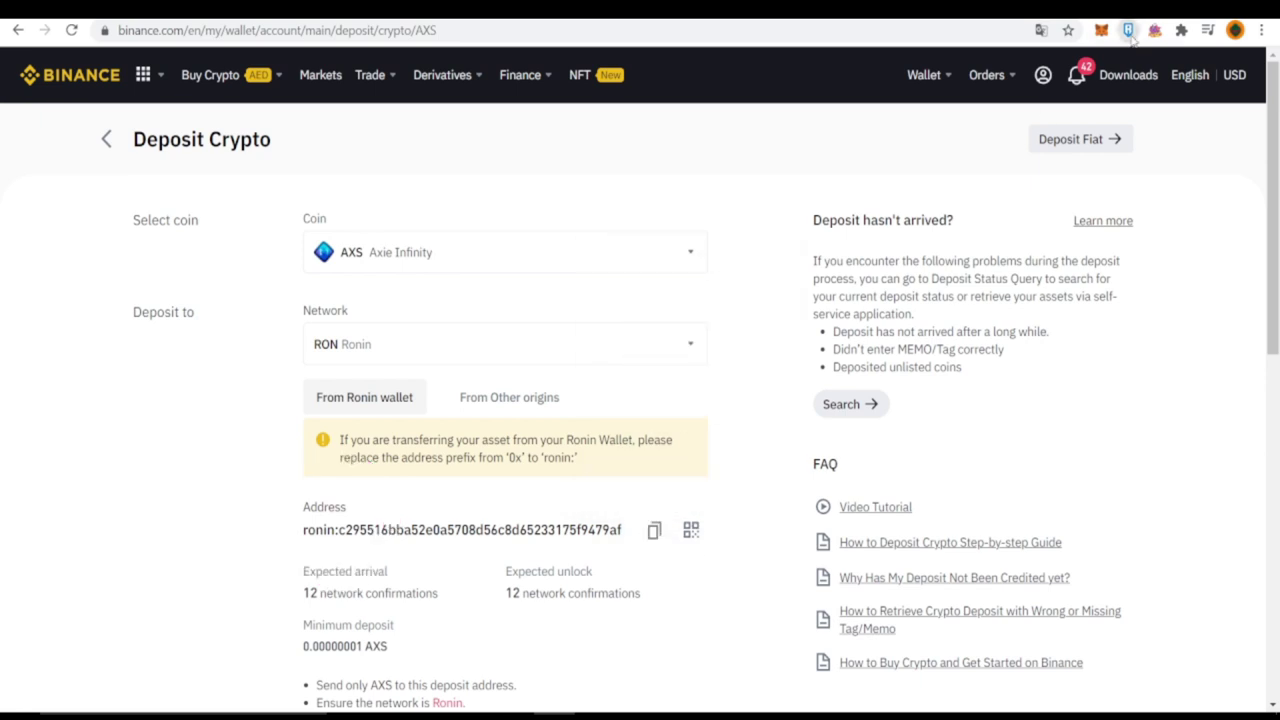
click(1129, 32)
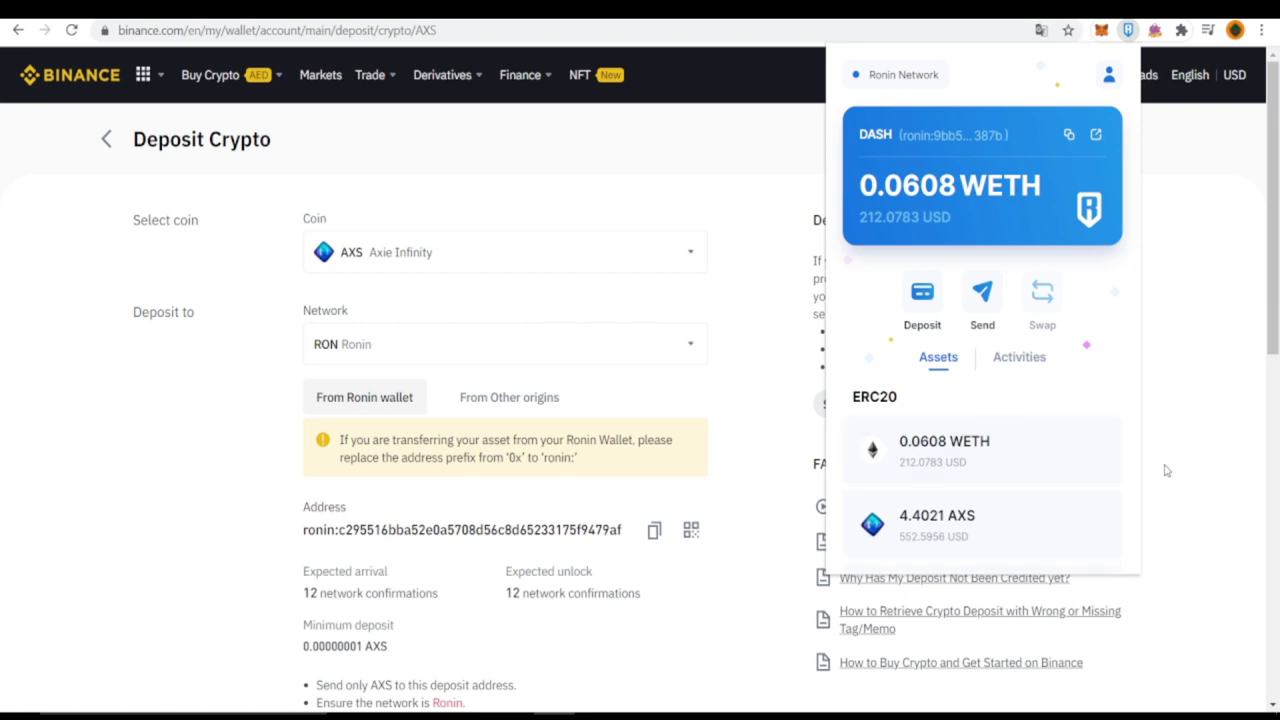
Paste the Binance deposit address as recipient and select AXS as the asset
click(982, 293)
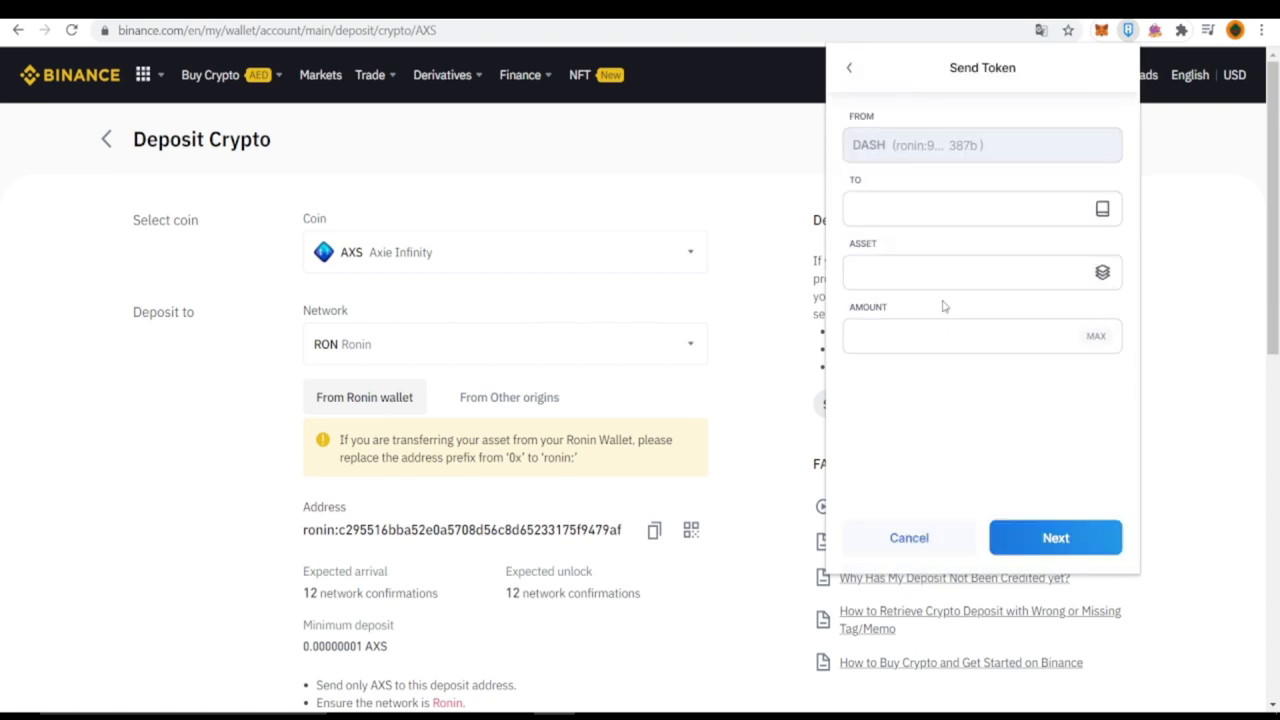
click(936, 195)
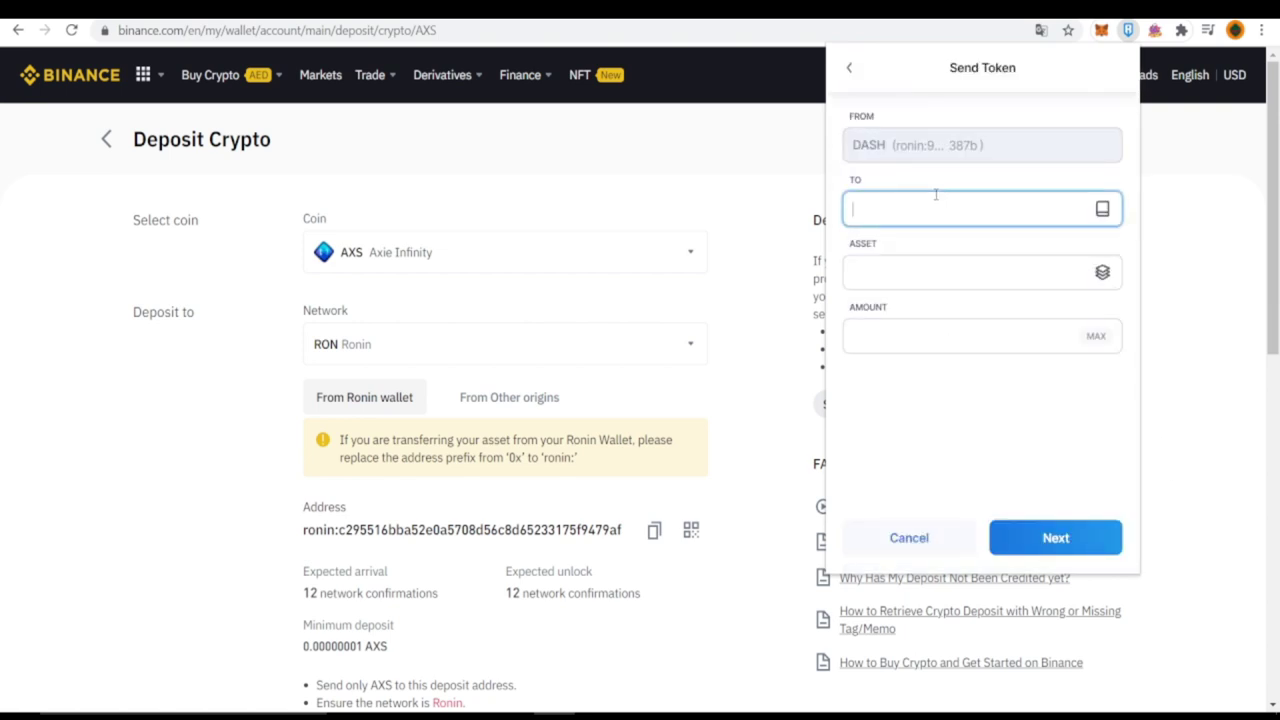
key(ctrl+v)
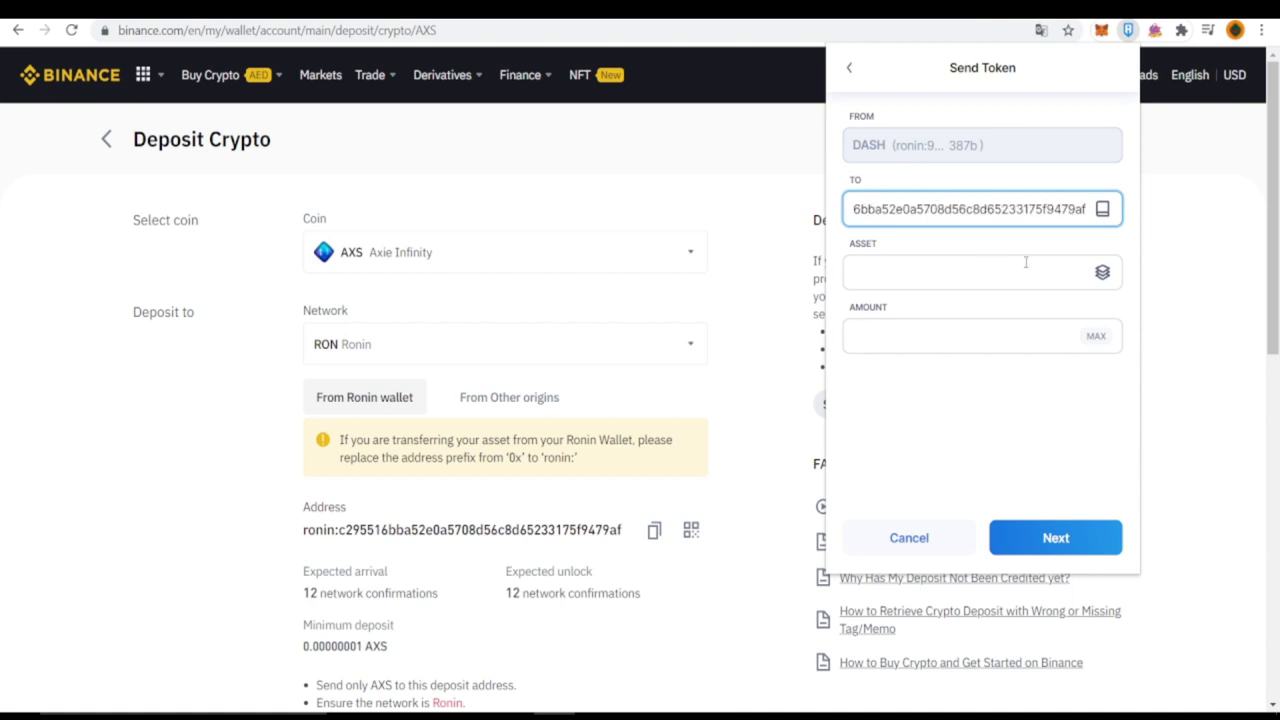
key(Left)
key(Left)
key(Left)
key(Left)
key(Left)
key(Left)
key(Left)
key(Left)
key(Left)
key(Left)
key(Left)
key(Left)
key(Left)
key(Left)
key(Left)
key(Left)
key(Left)
key(Left)
key(Left)
key(Left)
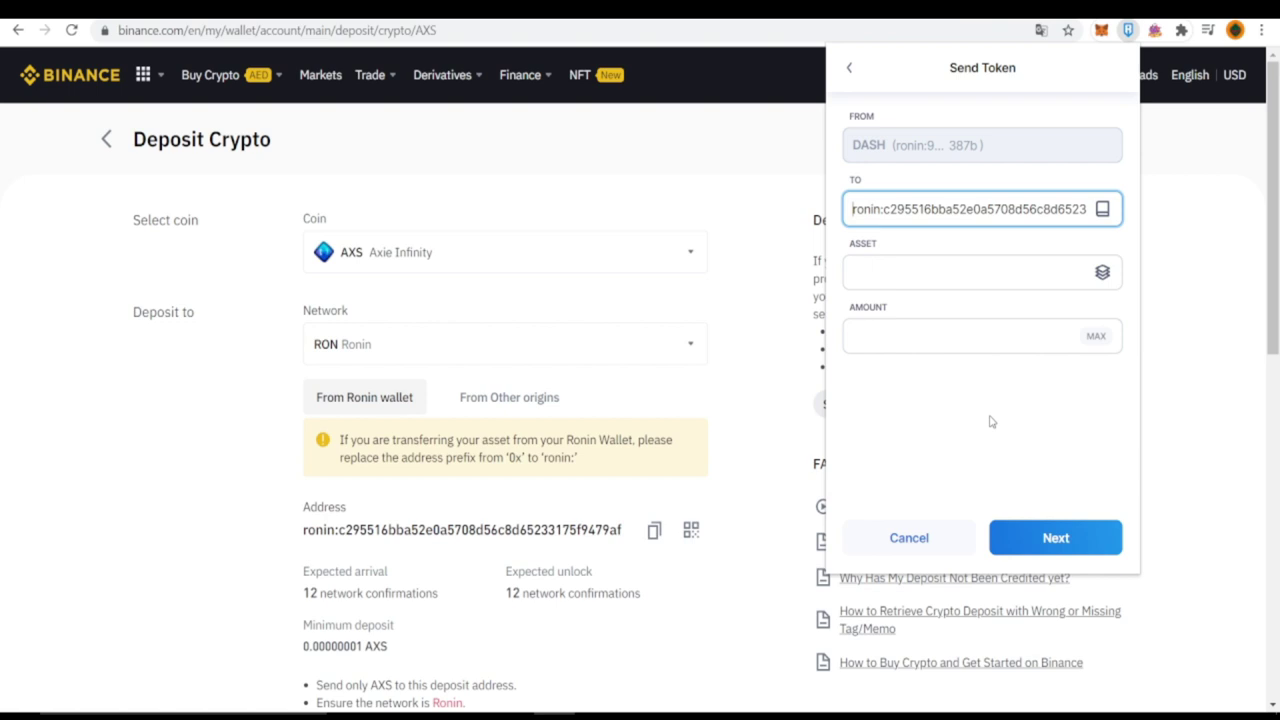
drag(884, 209, 759, 208)
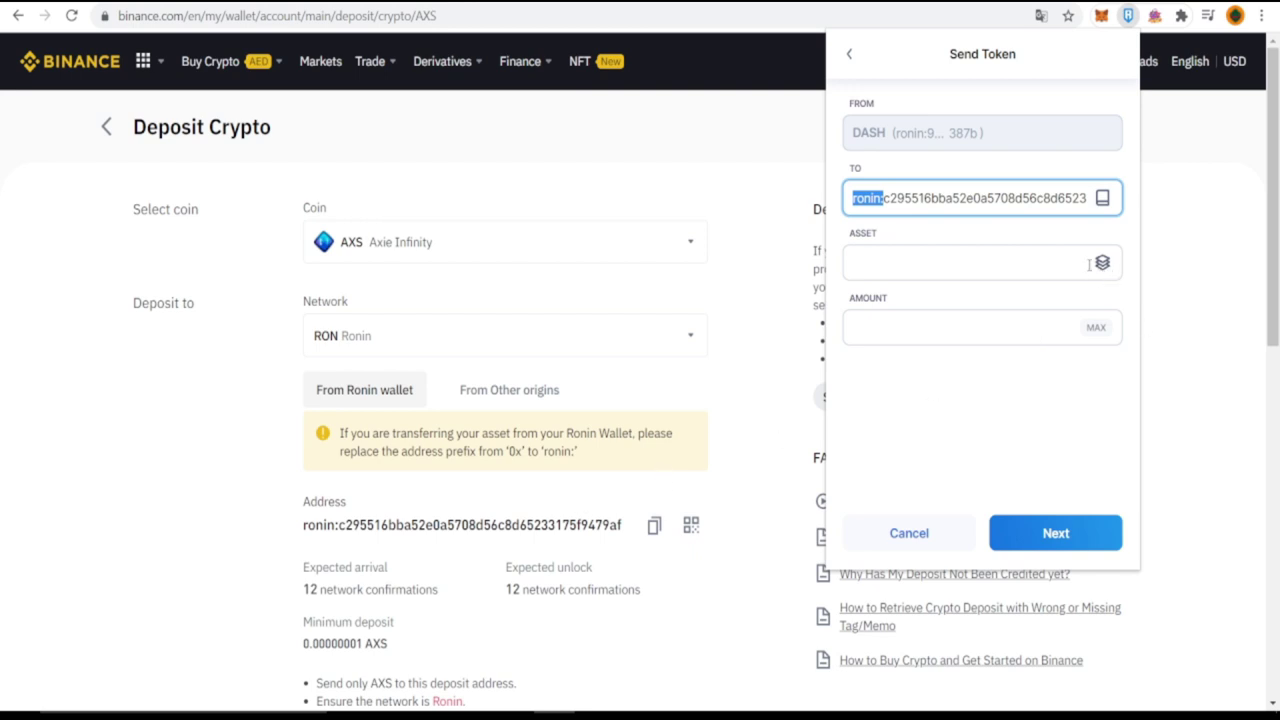
click(1102, 263)
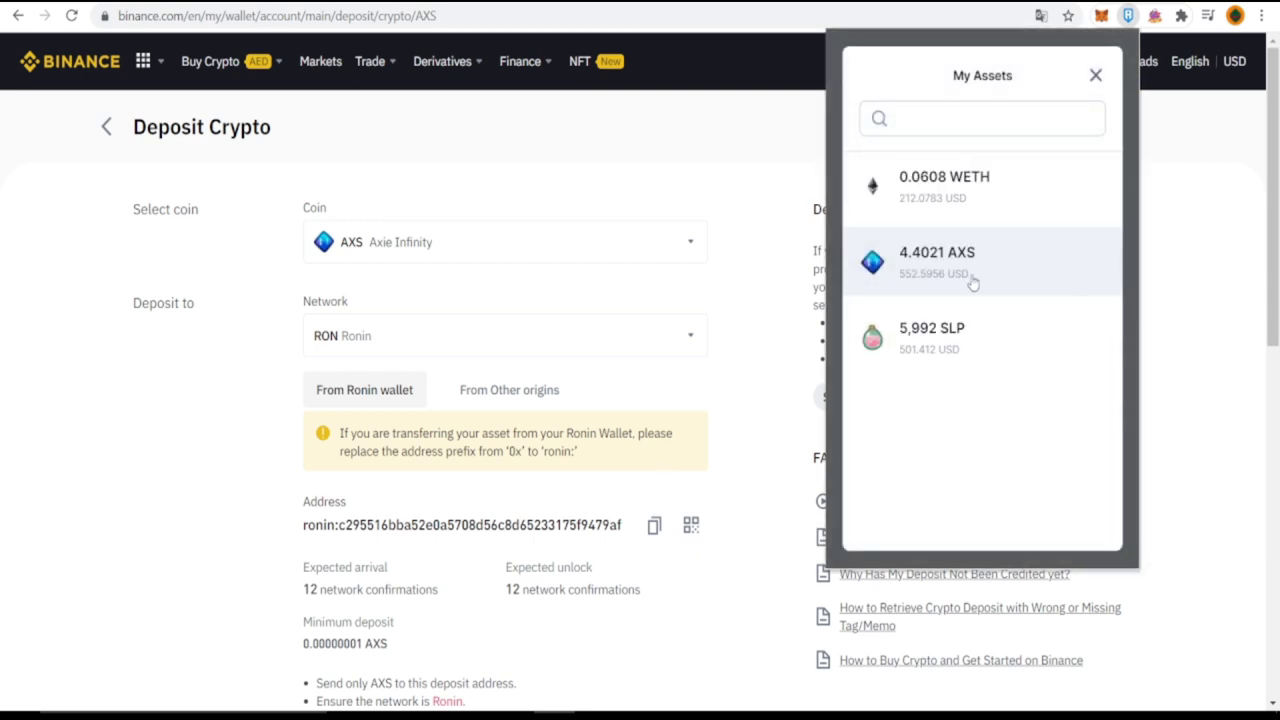
click(979, 281)
Send the MAX 4.4021 AXS balance and confirm the transfer
click(1097, 328)
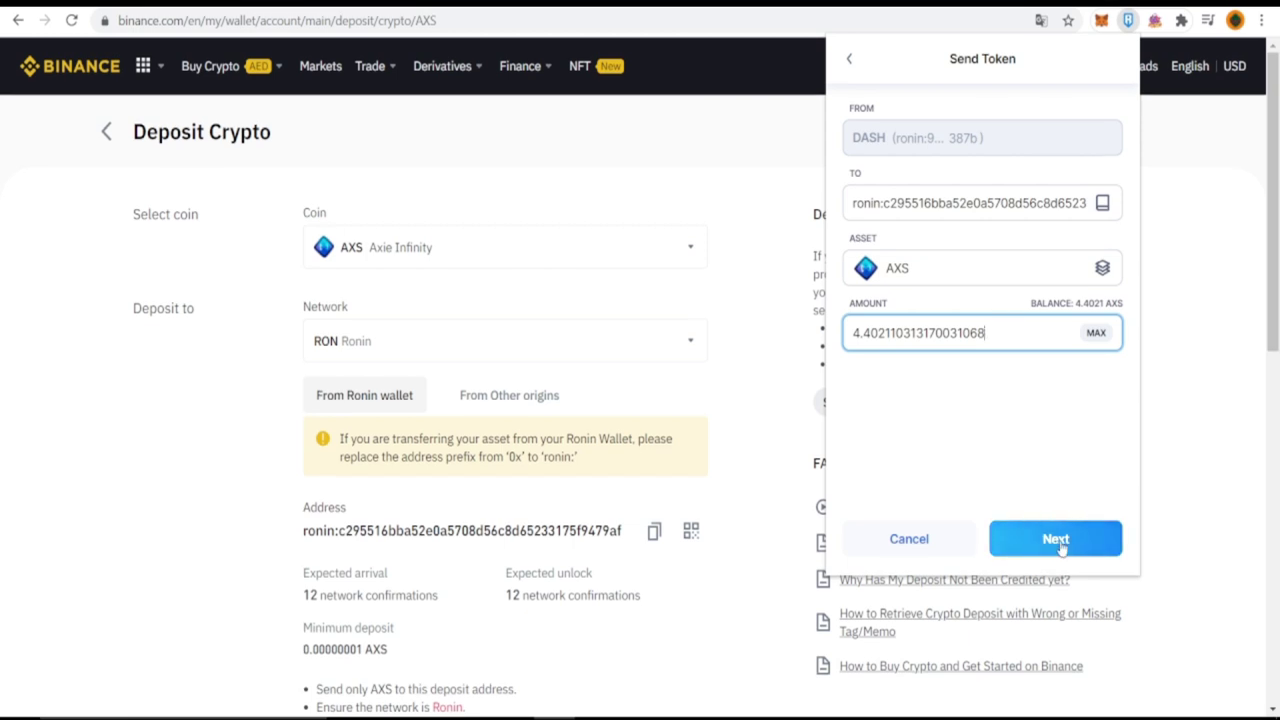
click(1060, 539)
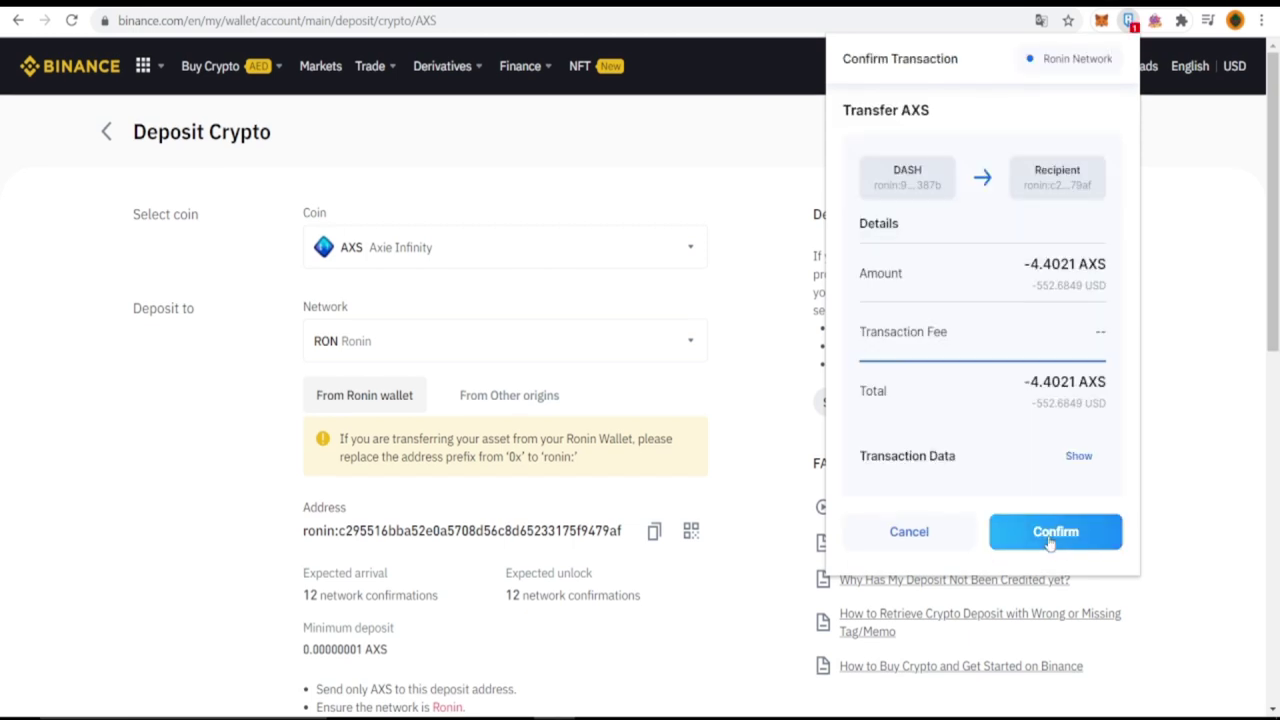
click(1040, 533)
scroll(1033, 313, down, 2)
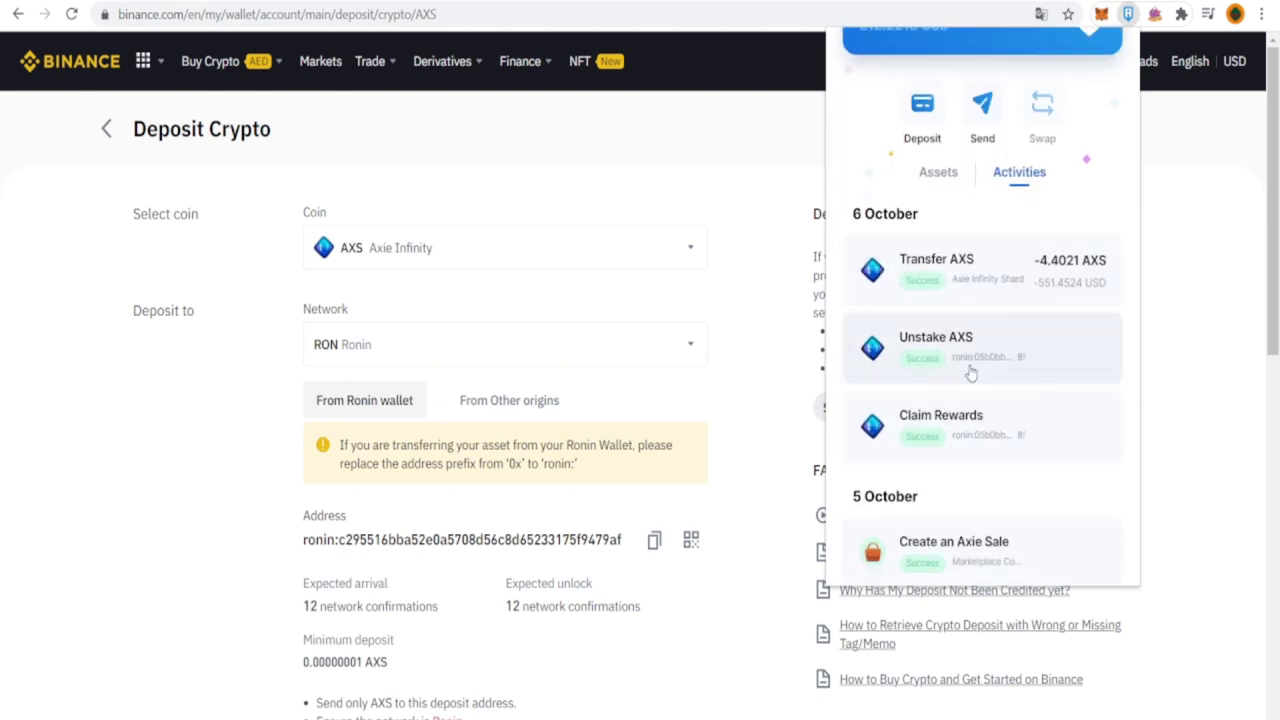
scroll(1007, 467, up, 2)
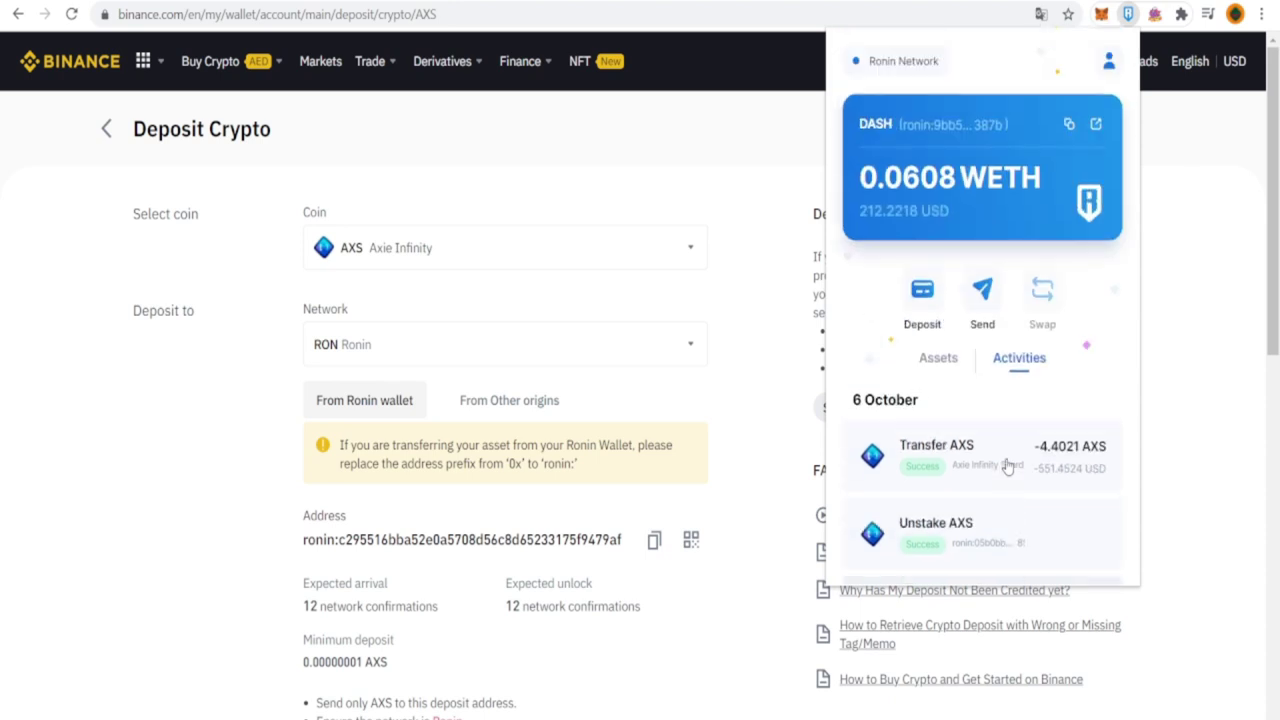
click(700, 160)
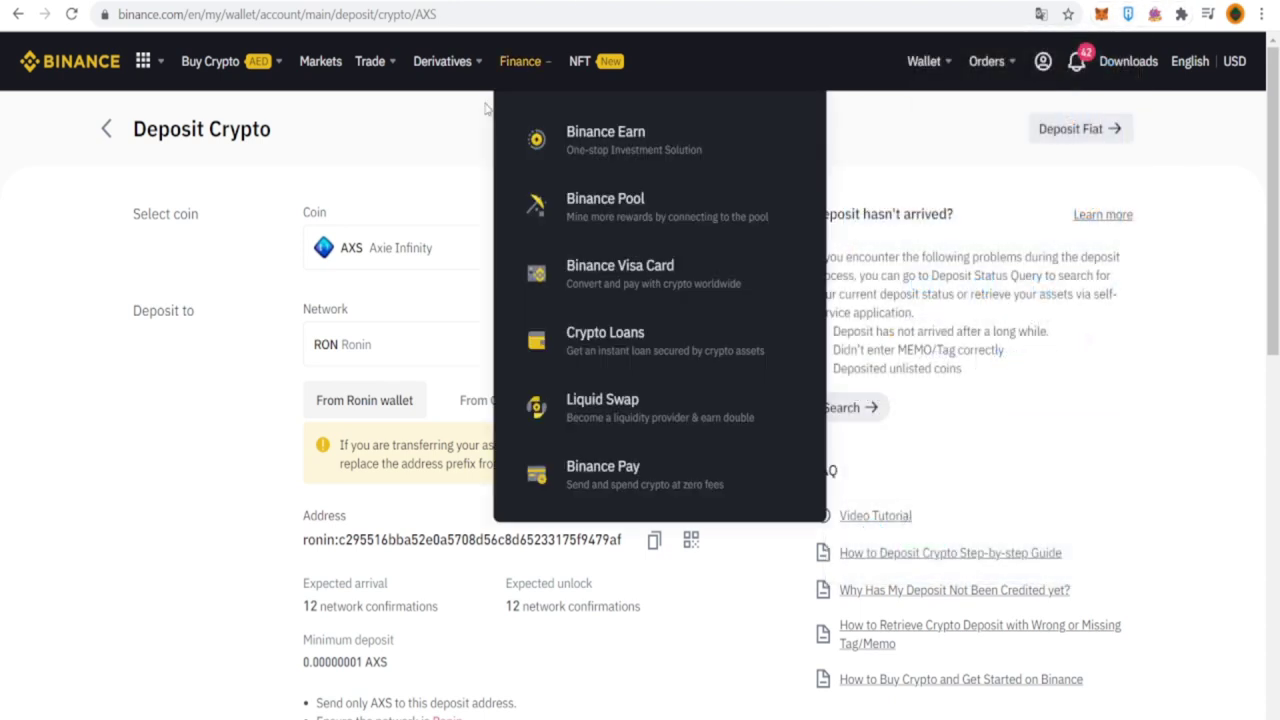
Reload the deposit page until the 4.40211031 AXS RON deposit reads Completed
scroll(400, 300, down, 5)
click(72, 15)
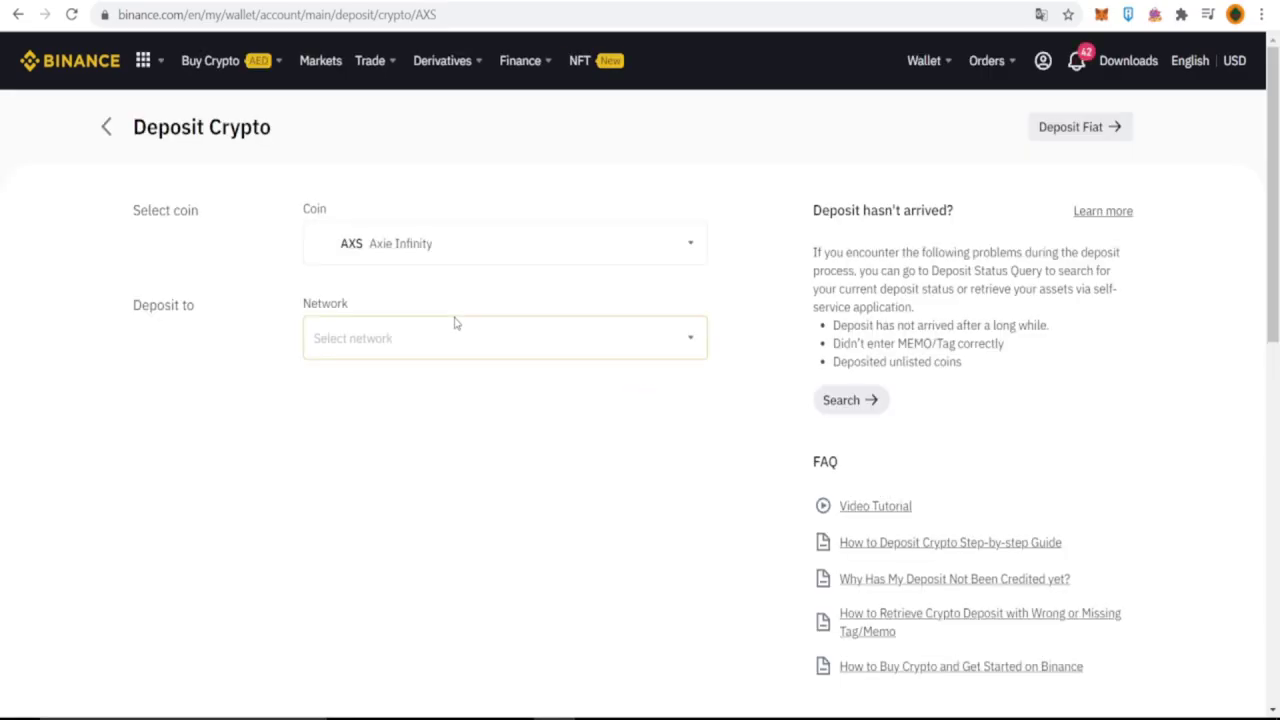
scroll(455, 323, down, 6)
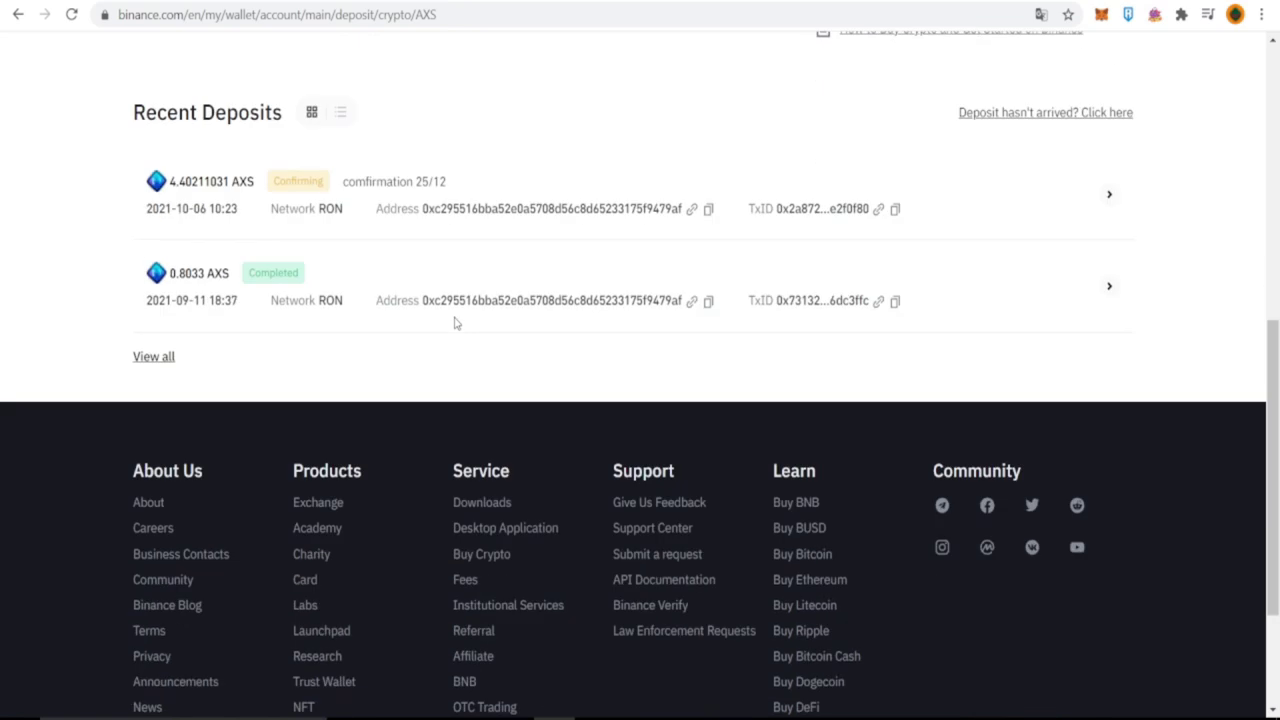
scroll(451, 323, up, 2)
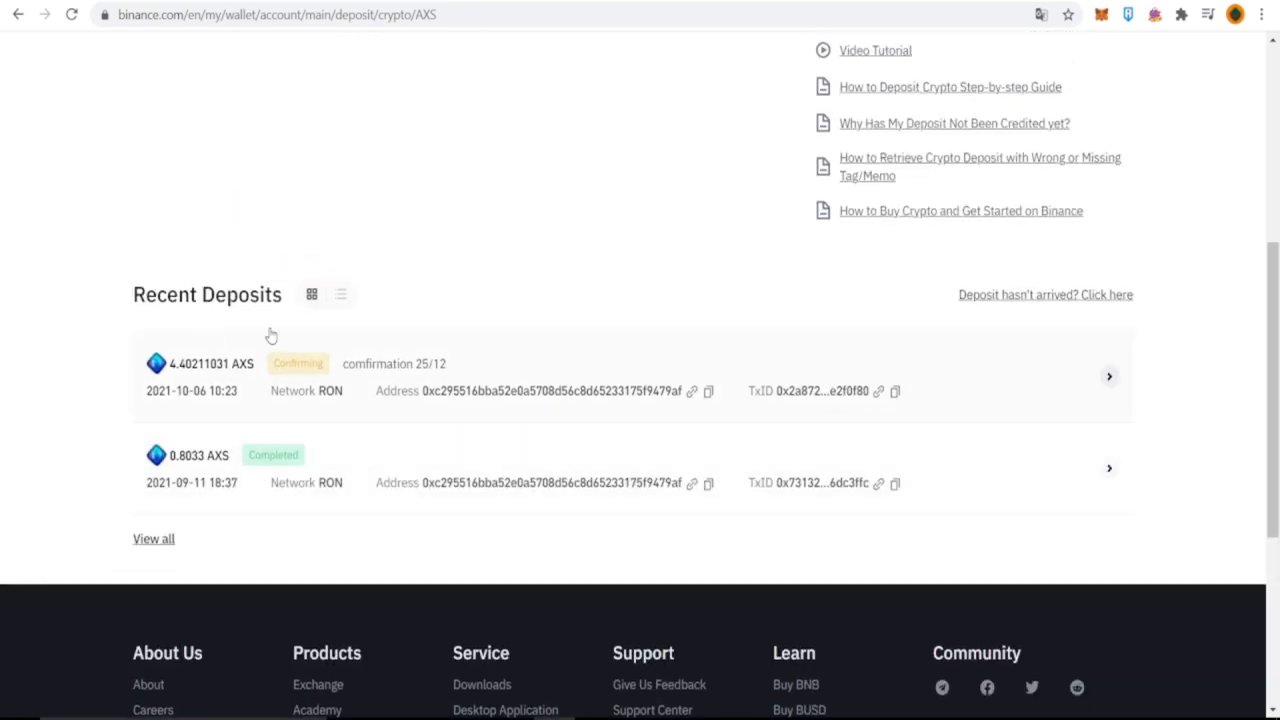
click(71, 13)
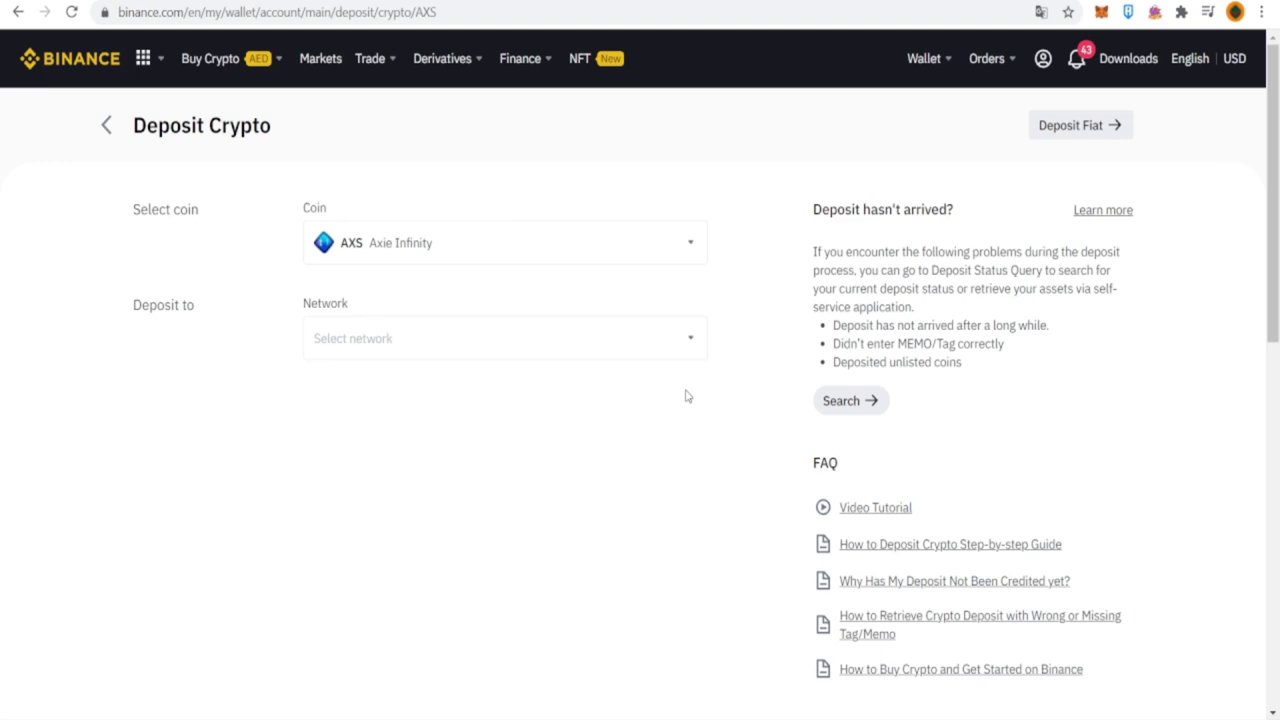
scroll(686, 396, down, 5)
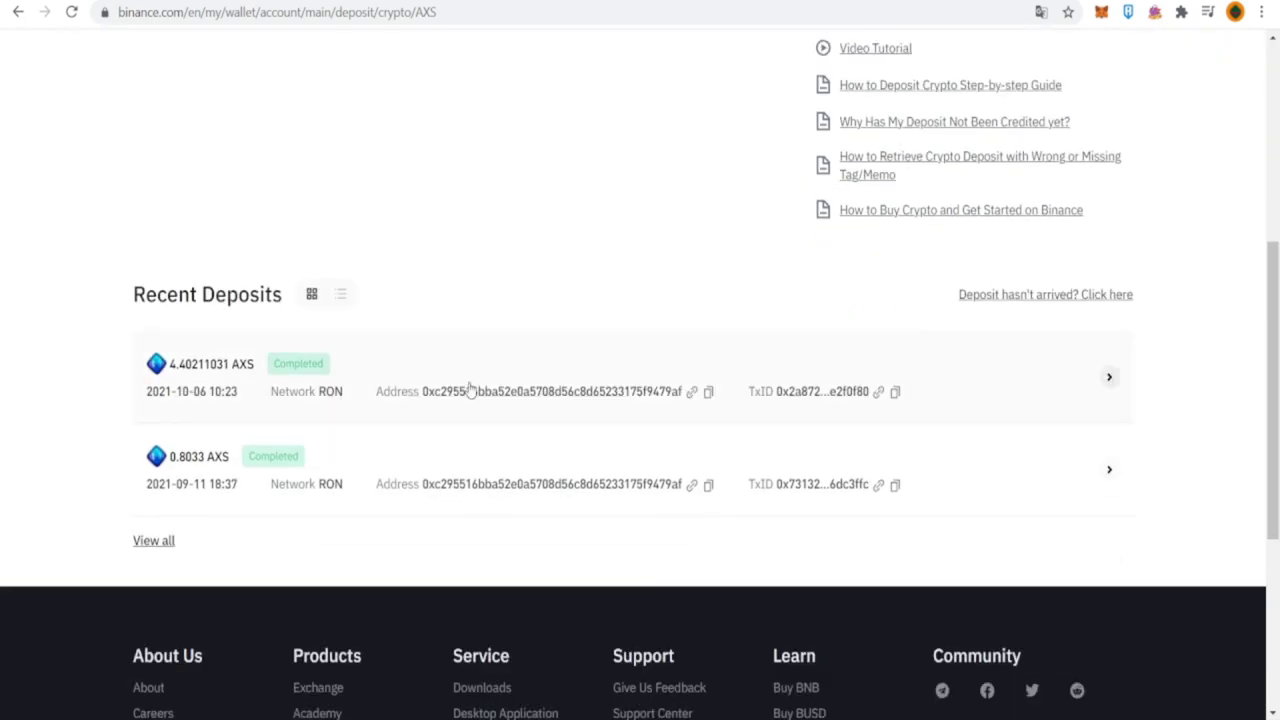
scroll(622, 383, up, 5)
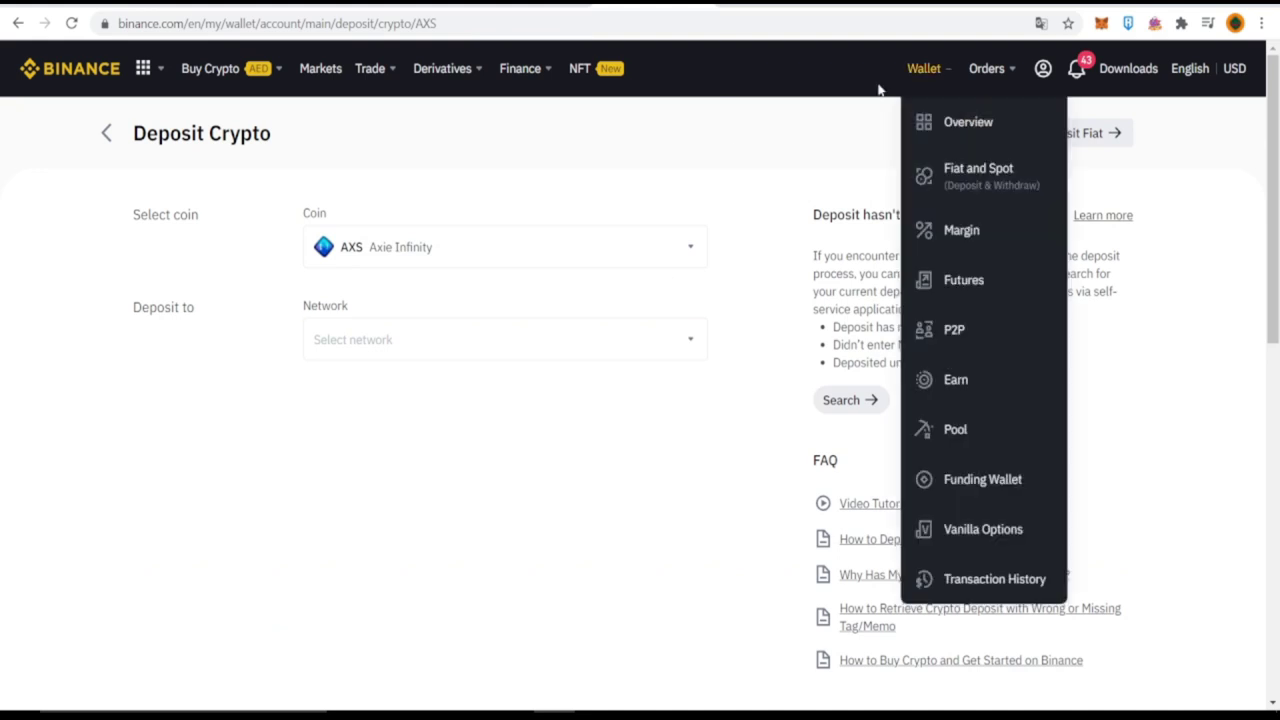
Open the Fiat and Spot wallet to view the 4.40211031 AXS balance
mouse_move(948, 84)
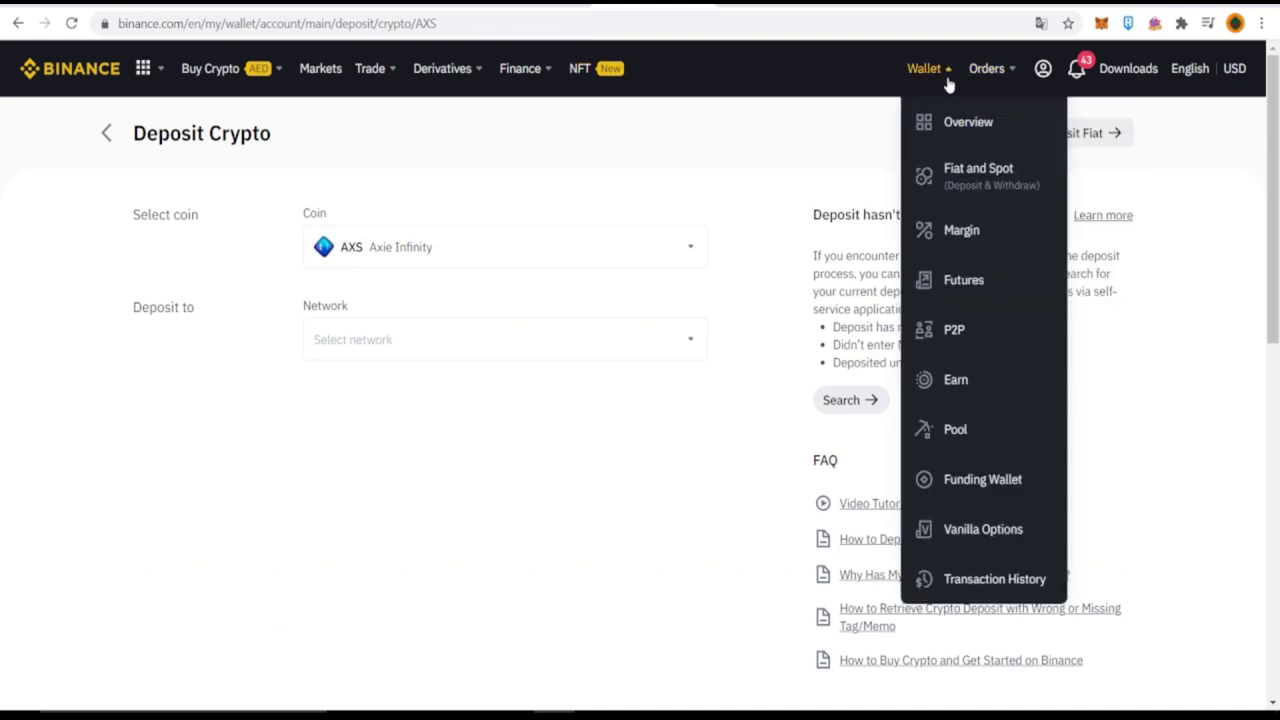
click(978, 186)
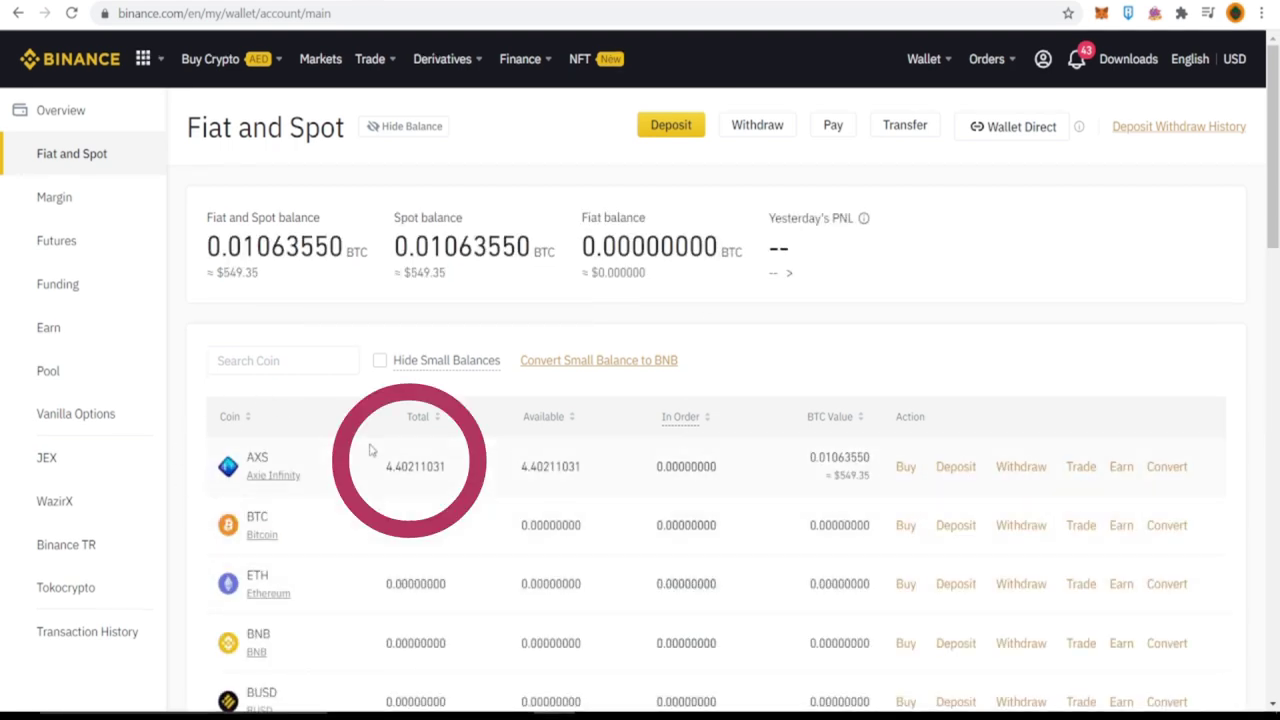
mouse_move(396, 63)
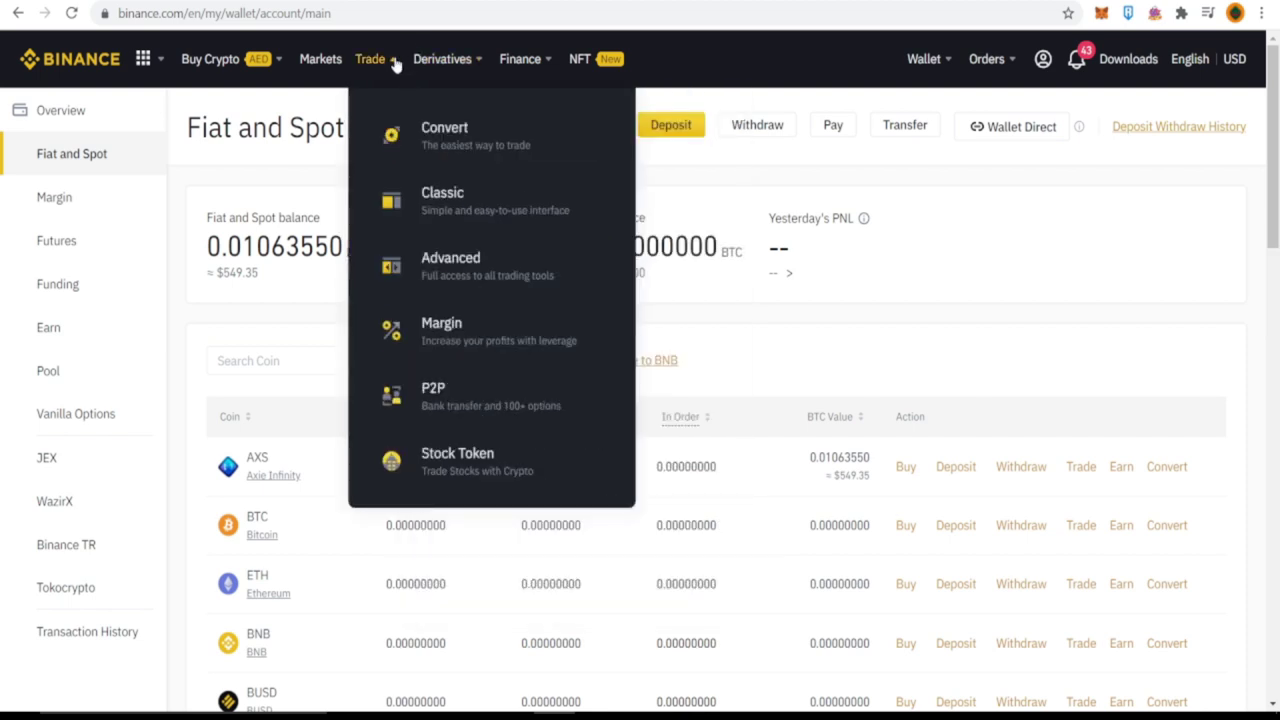
Switch the advanced trading page to the AXS/USDT pair and select the Sell side
click(437, 276)
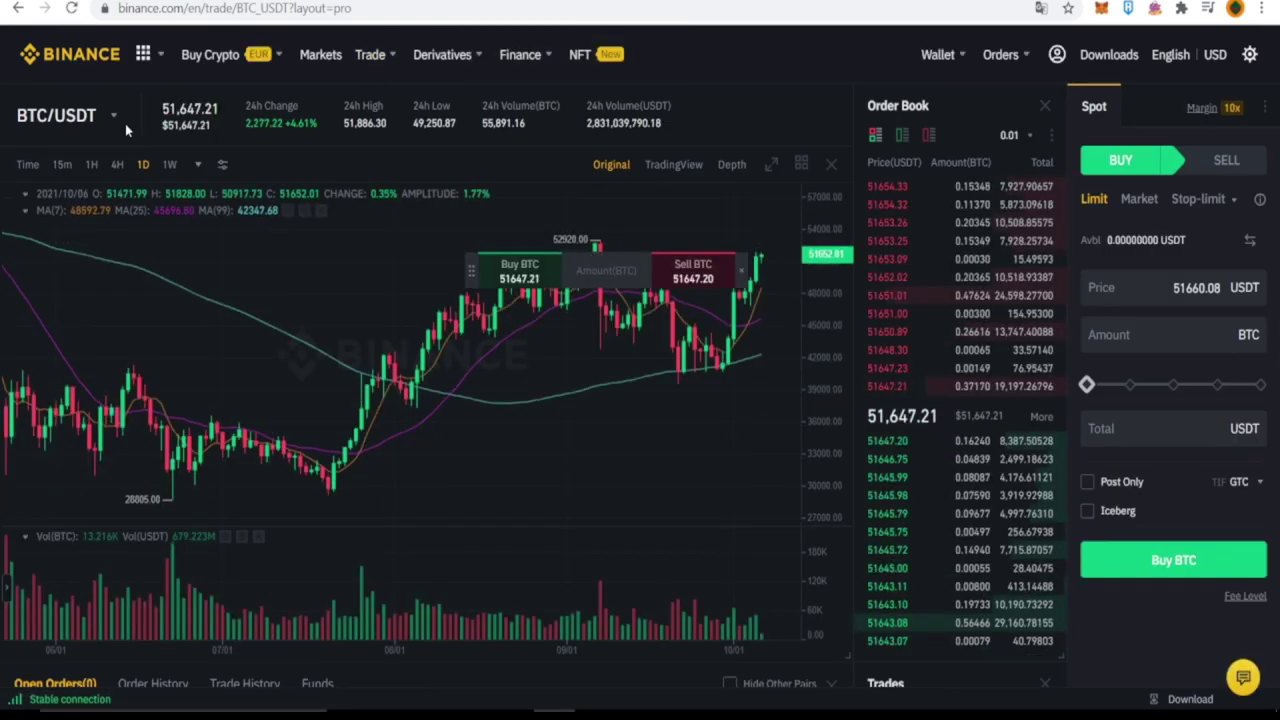
mouse_move(89, 116)
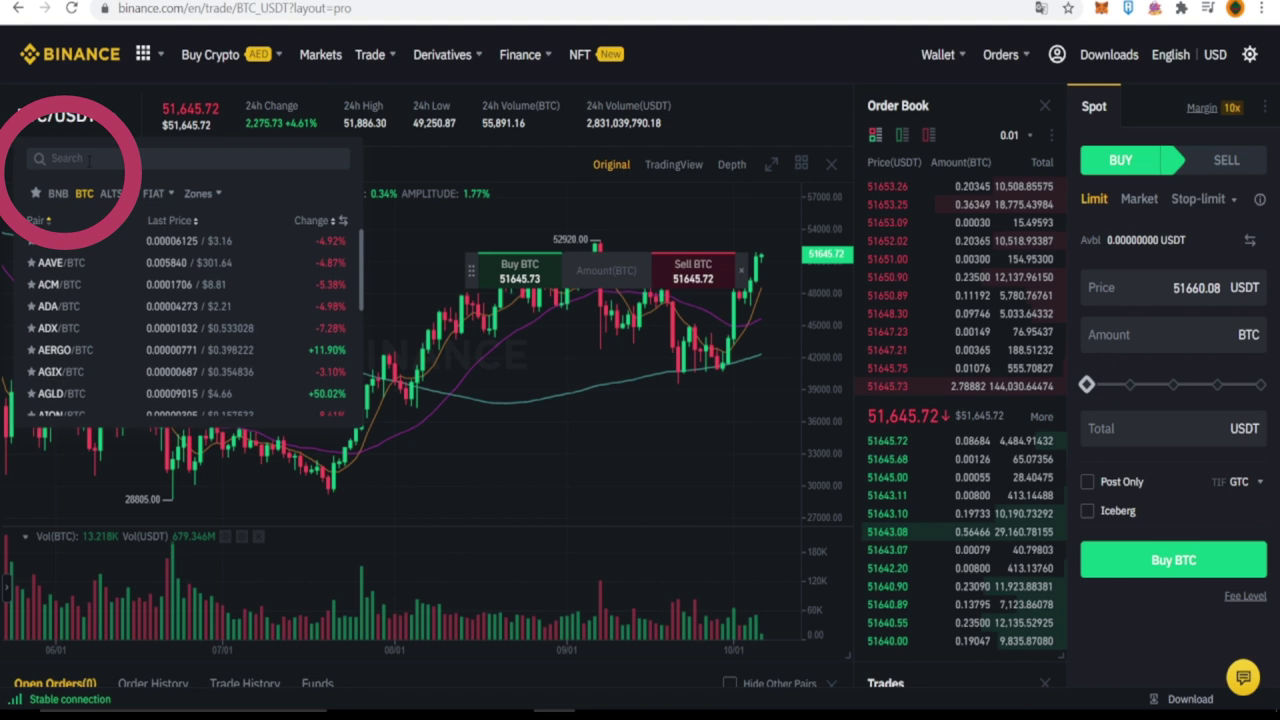
click(89, 160)
text(axs)
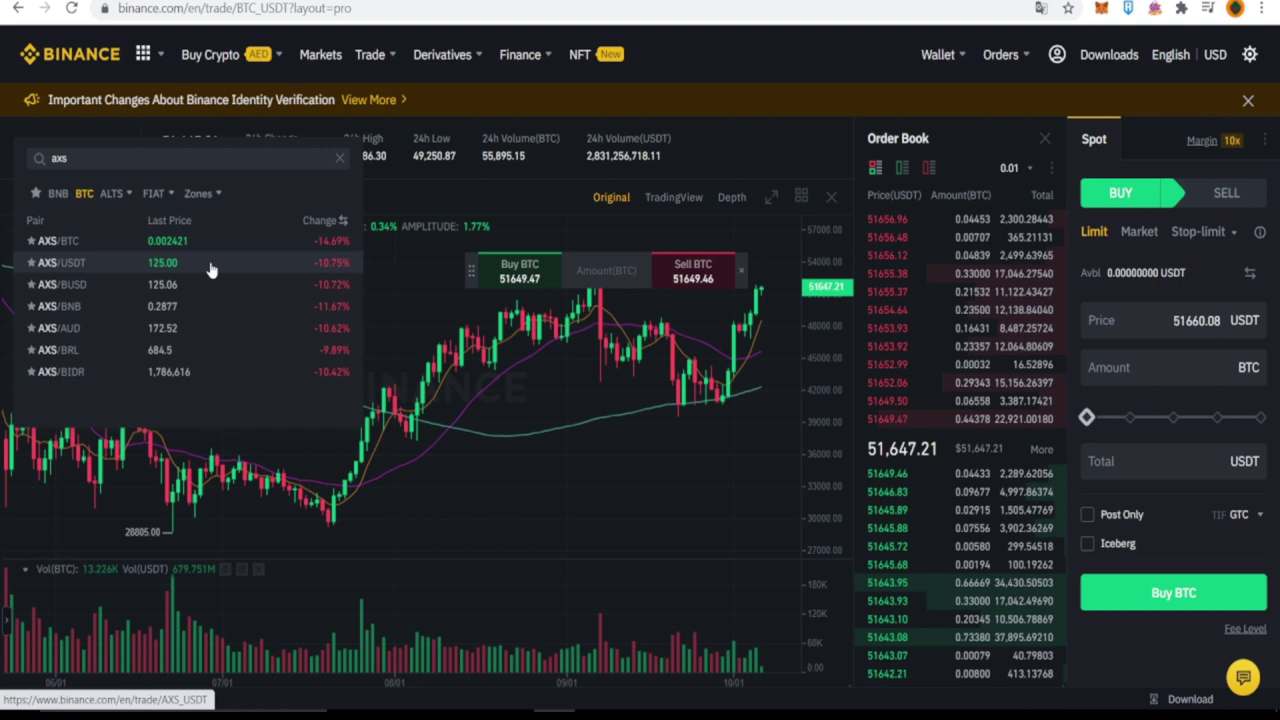
click(210, 268)
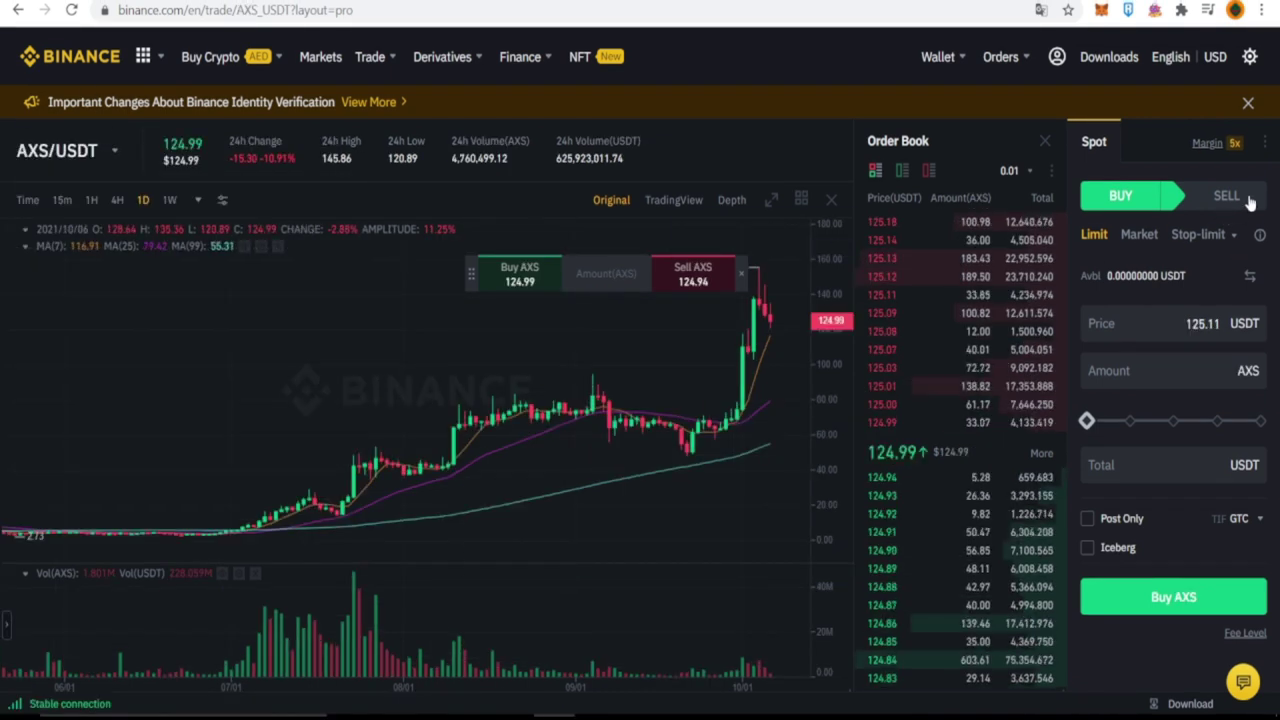
click(1226, 196)
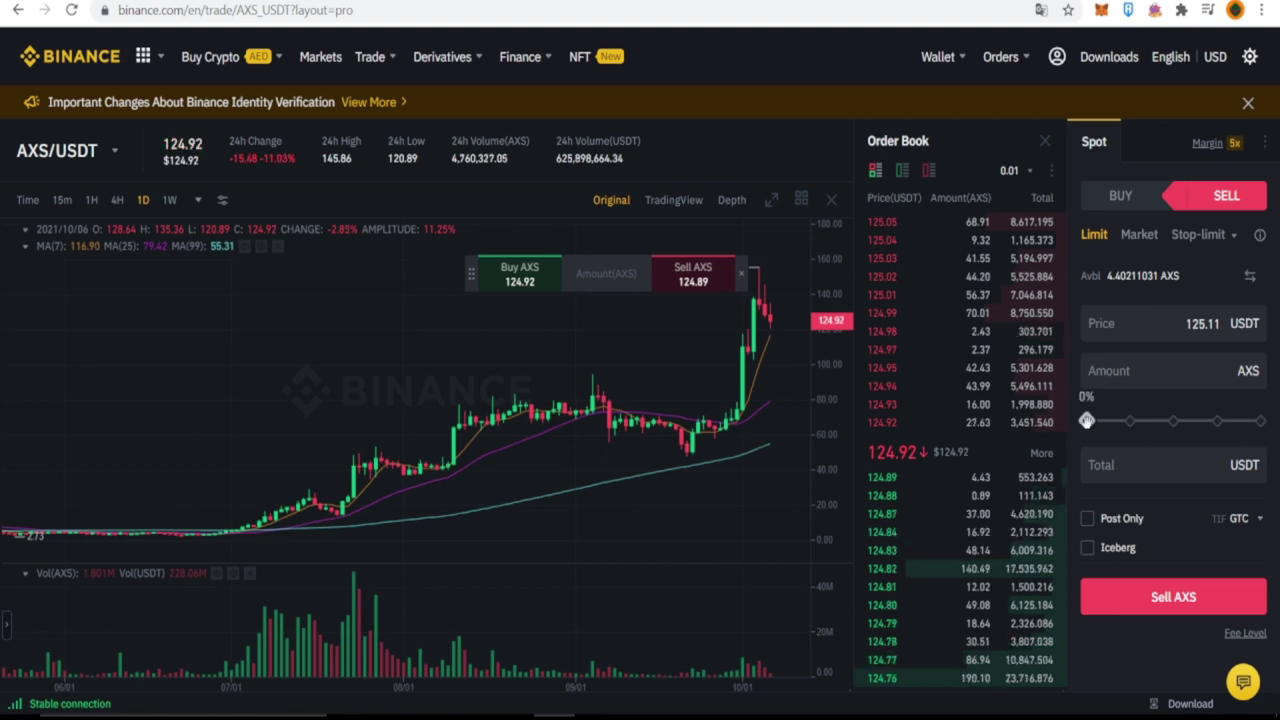
Place a limit sell of 100% of the AXS (4.40) at 125.11 USDT
drag(1087, 421, 1261, 421)
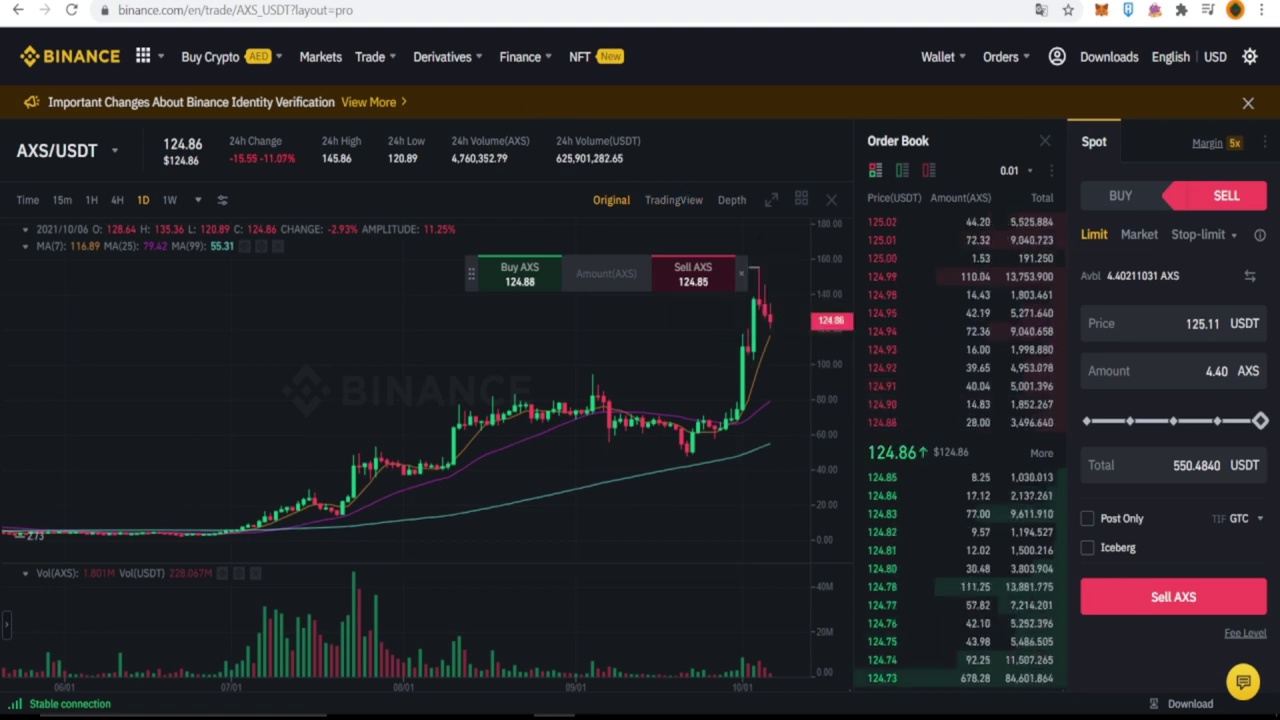
click(1228, 613)
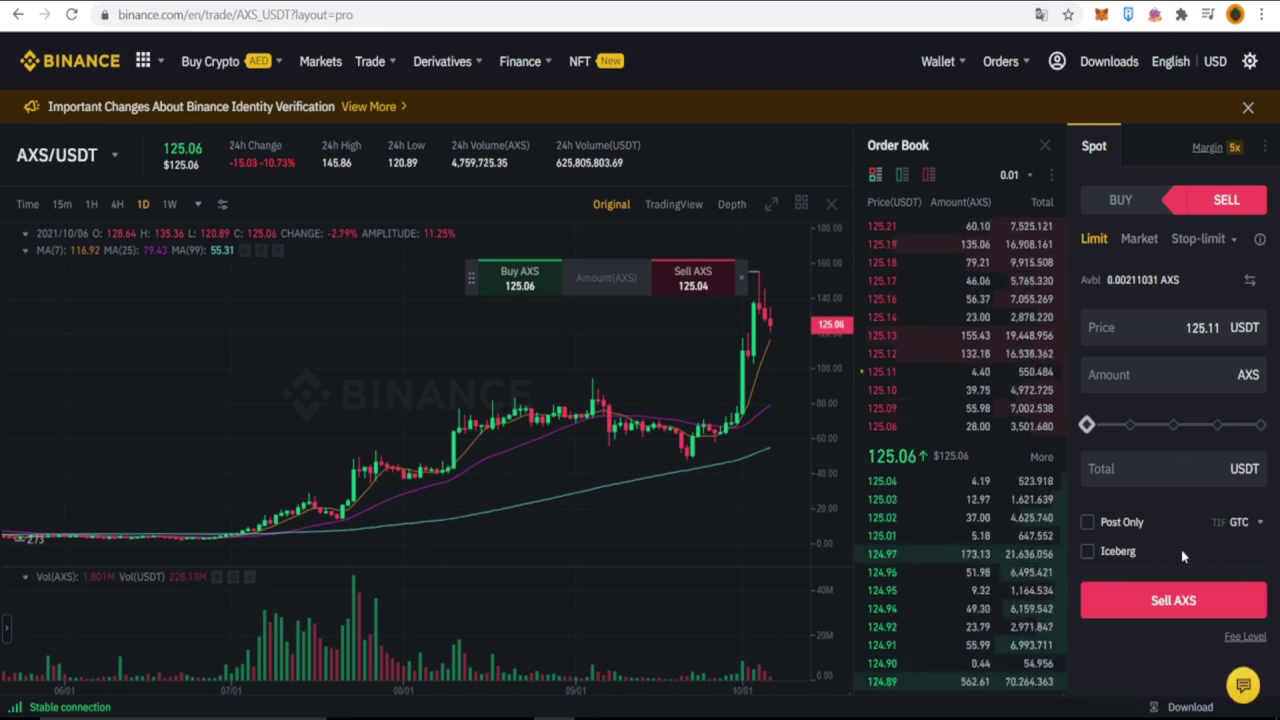
scroll(683, 460, down, 3)
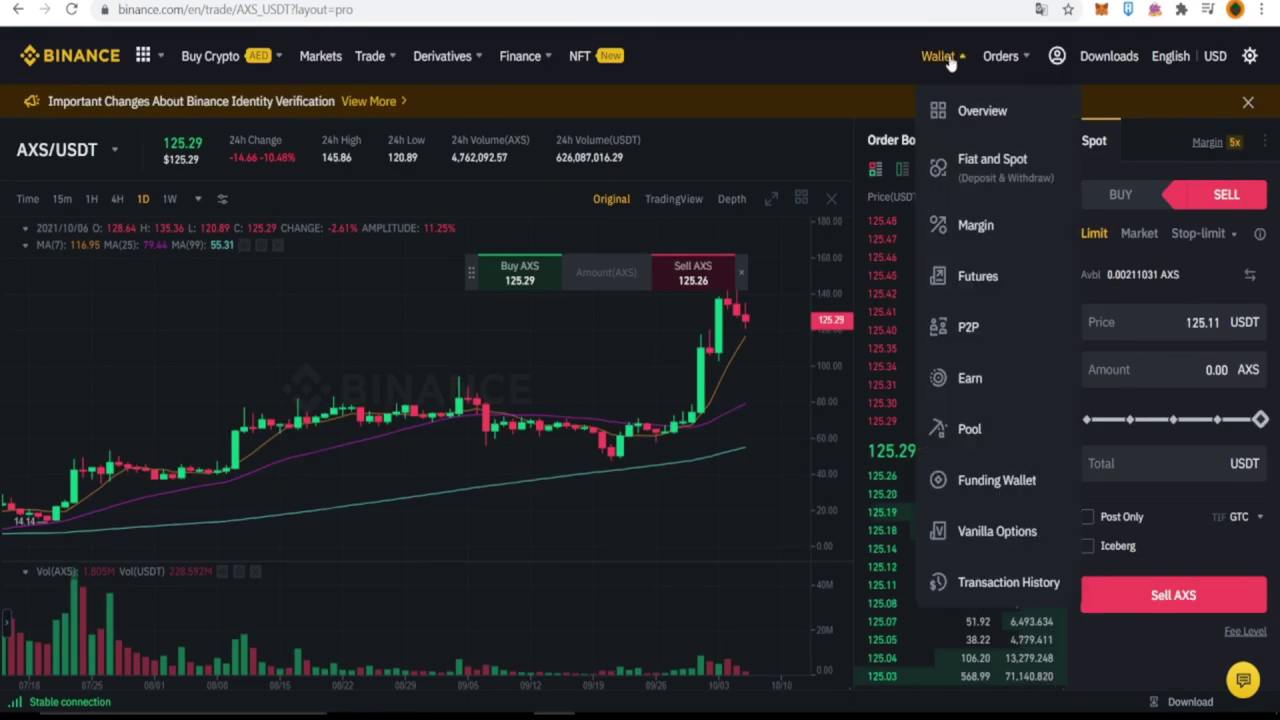
click(981, 172)
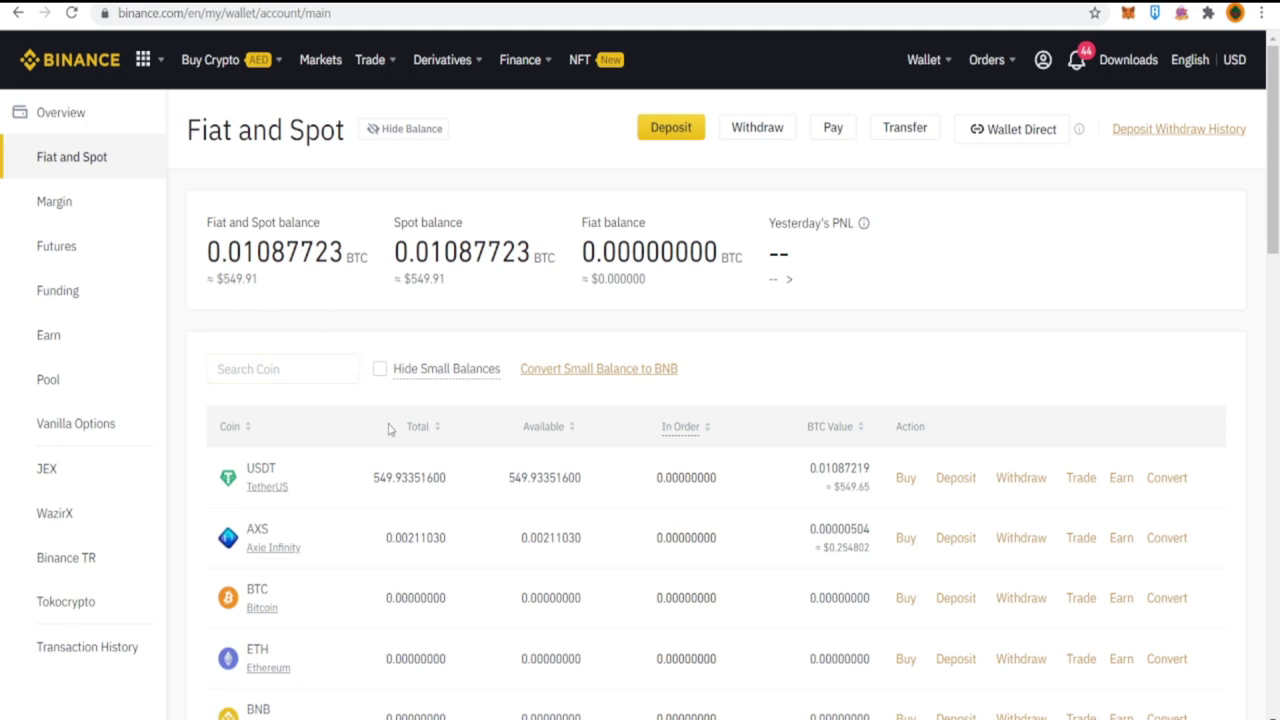
Transfer the maximum 549.933516 USDT from Fiat and Spot to the Funding wallet
click(916, 143)
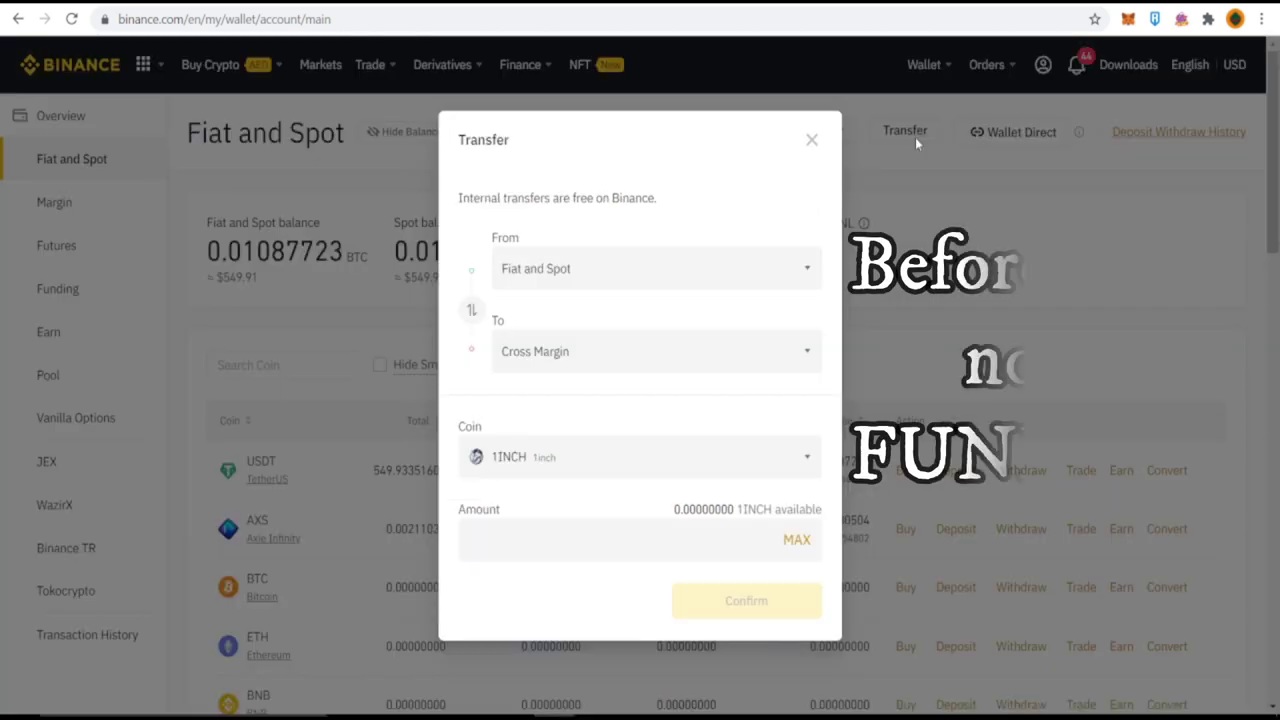
click(709, 363)
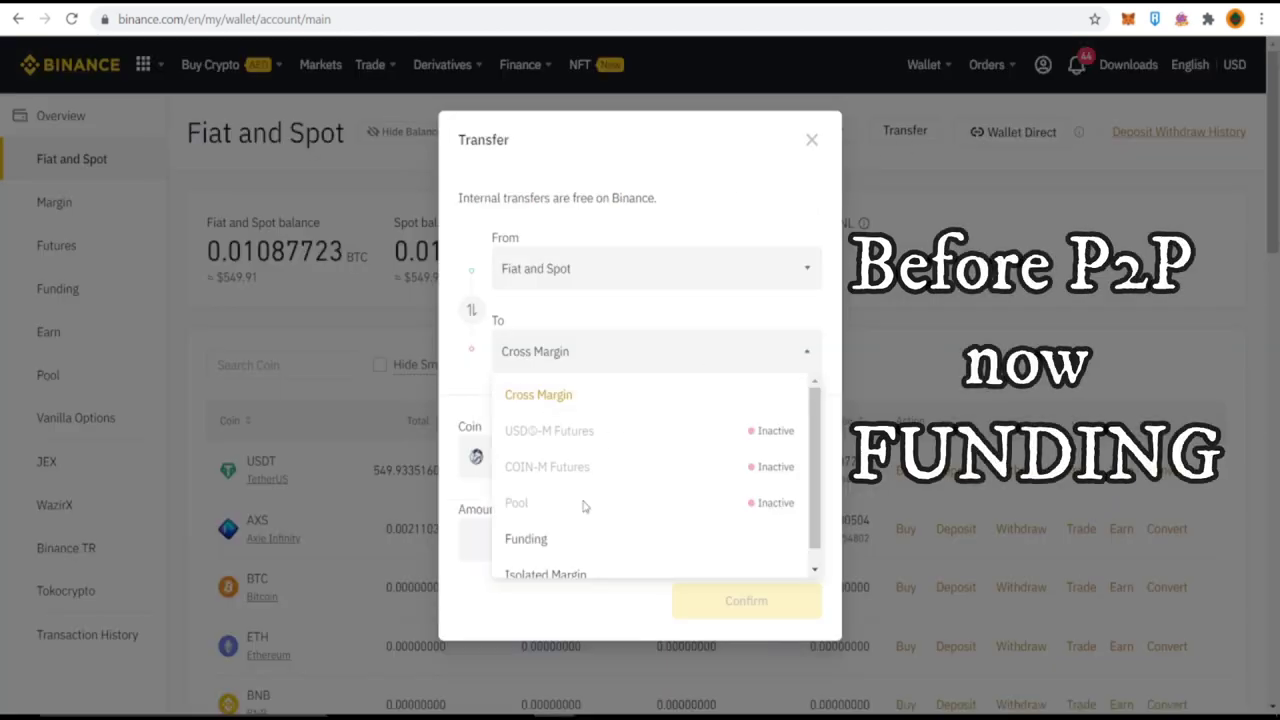
scroll(569, 526, down, 1)
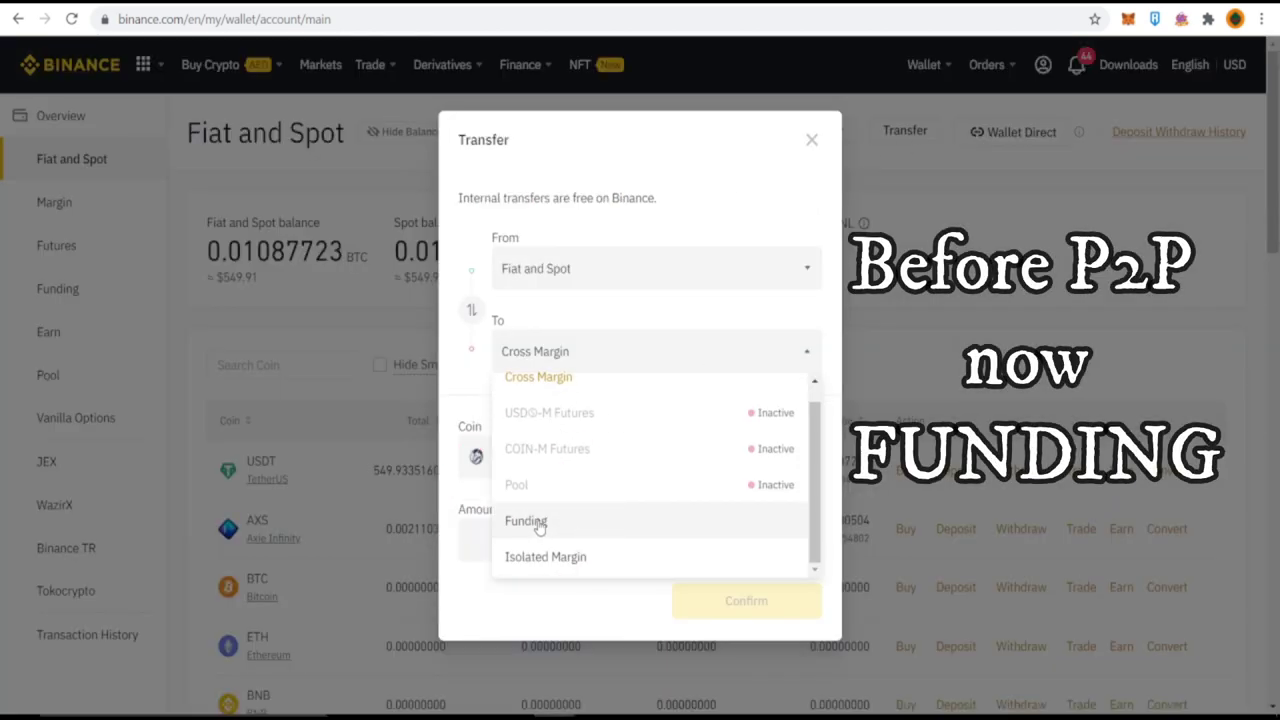
click(538, 522)
click(621, 470)
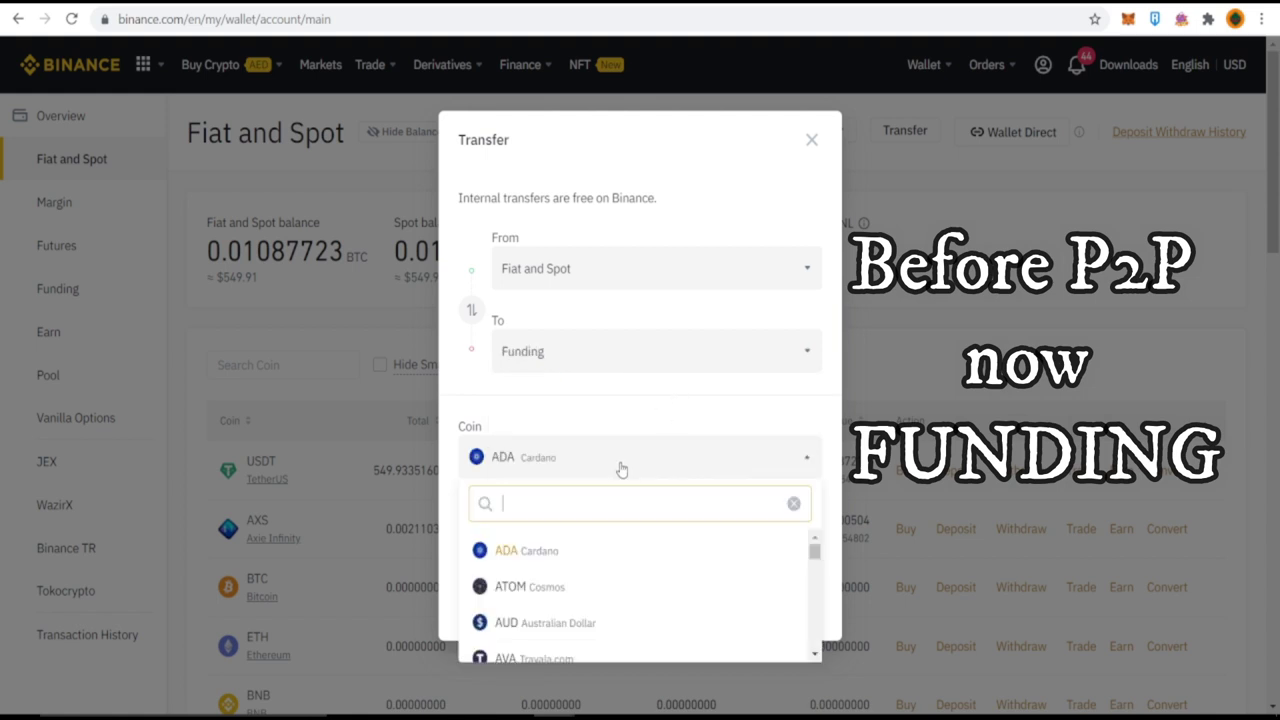
text(usdt)
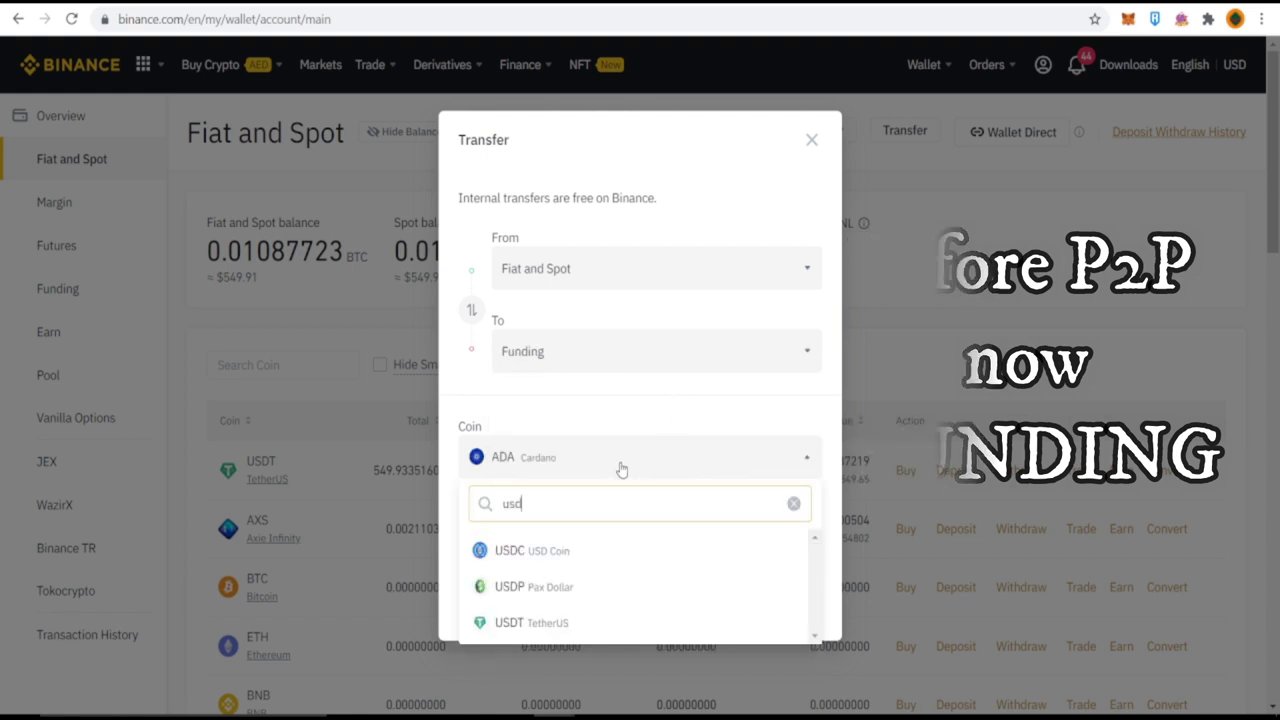
click(592, 553)
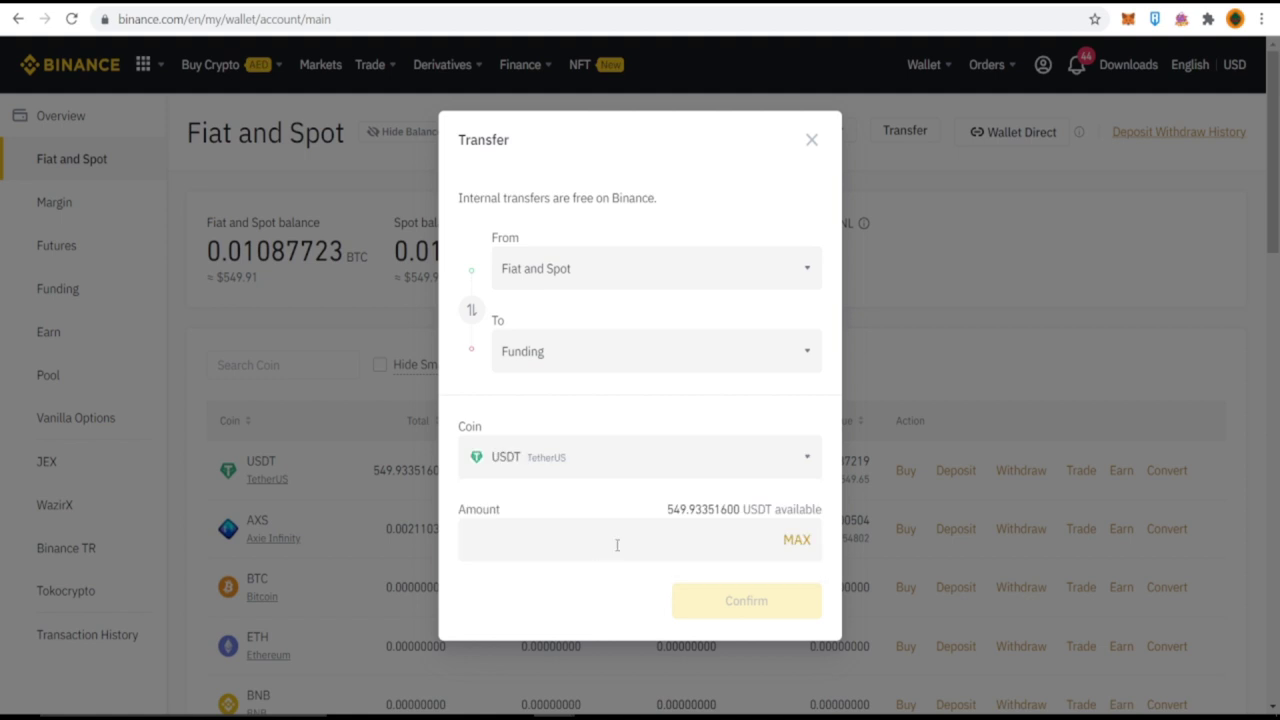
click(795, 541)
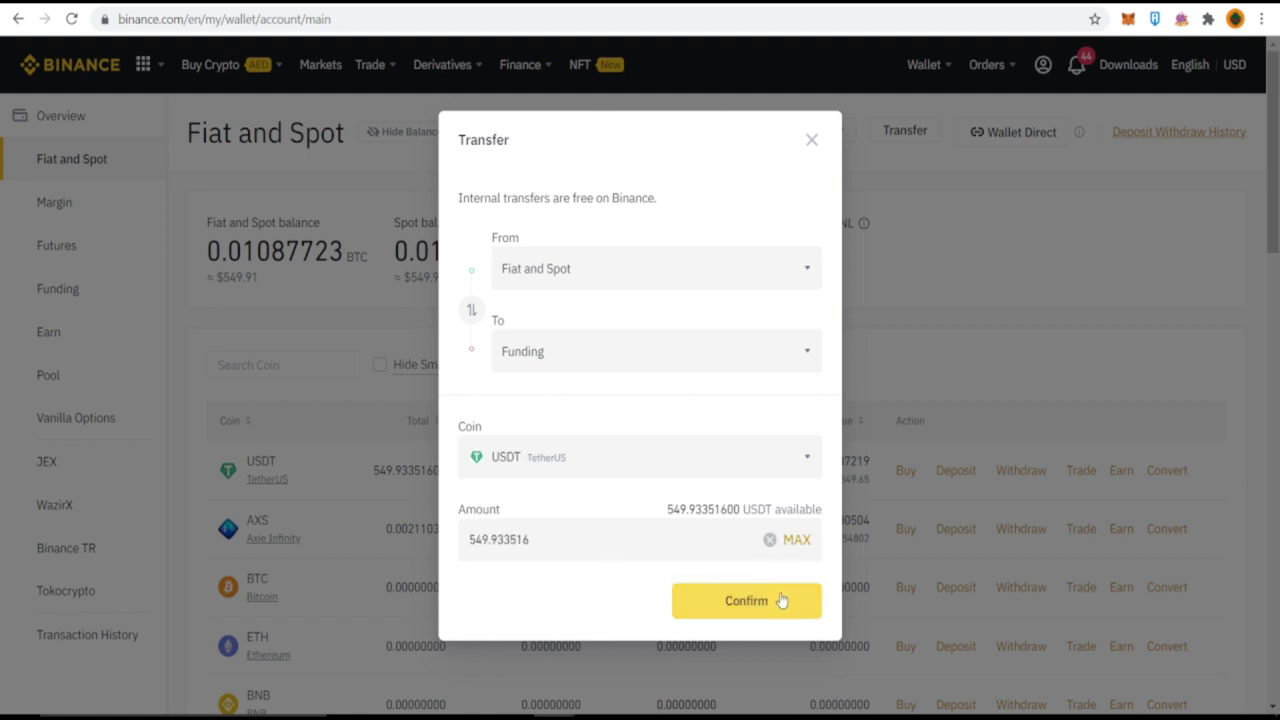
click(782, 600)
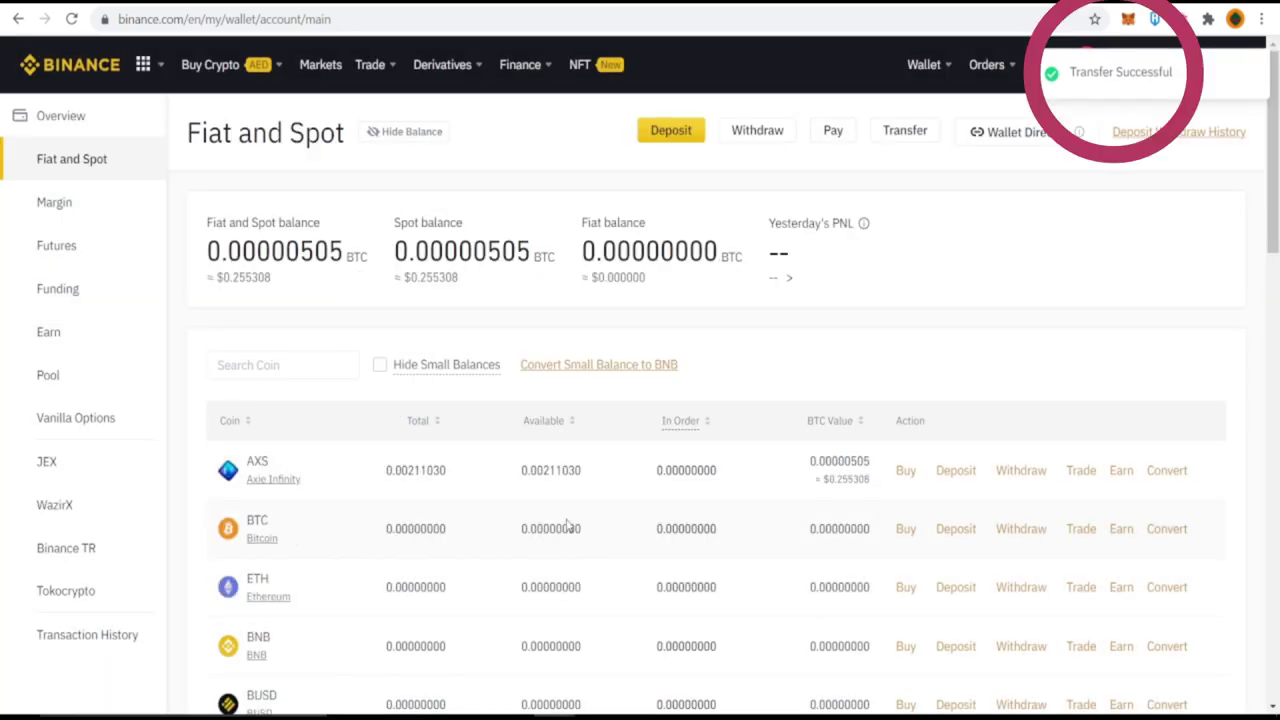
From the Funding wallet, start a P2P sale of the USDT balance
click(91, 290)
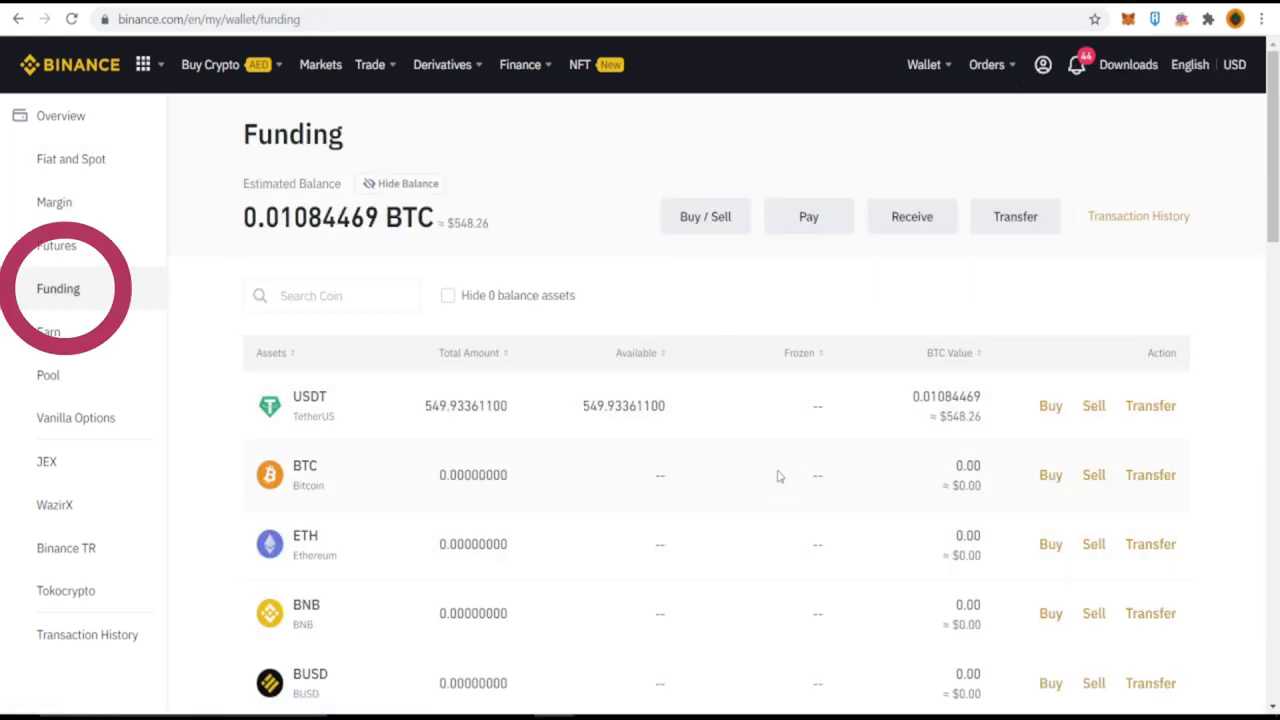
click(1096, 407)
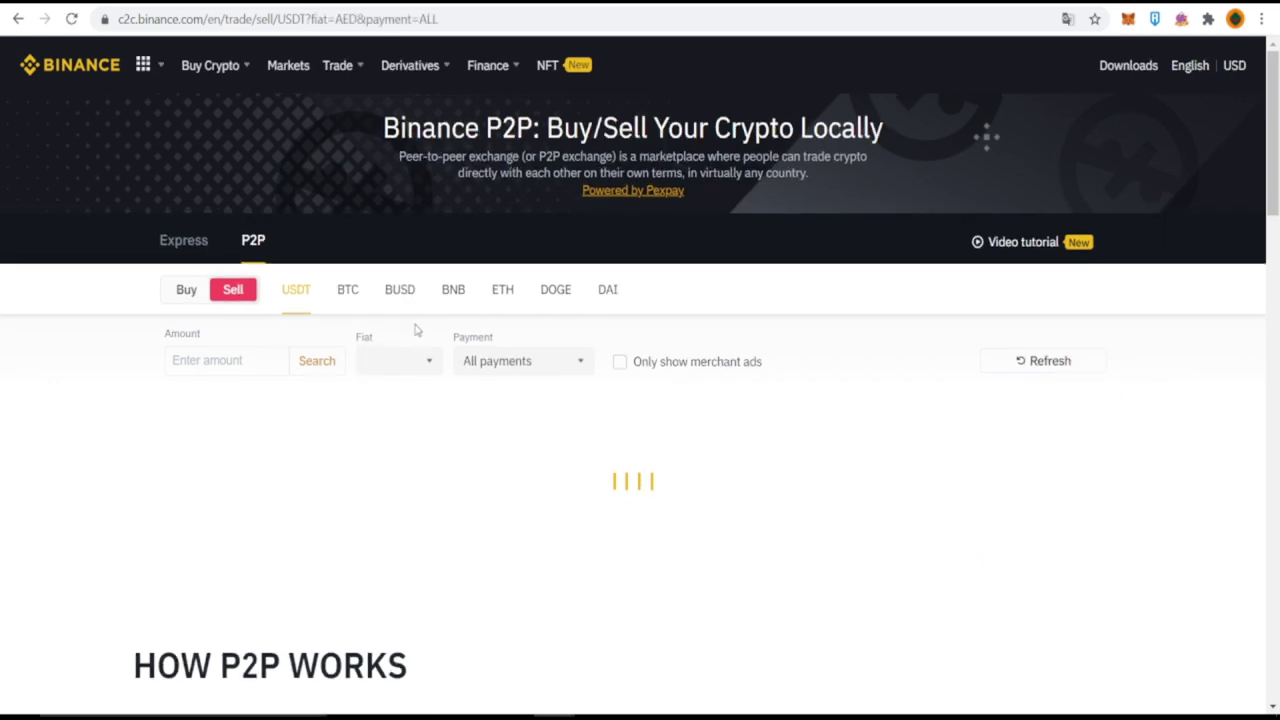
Use Express to sell all 549.93 USDT for 2,007.24 AED with 0 fee
click(187, 241)
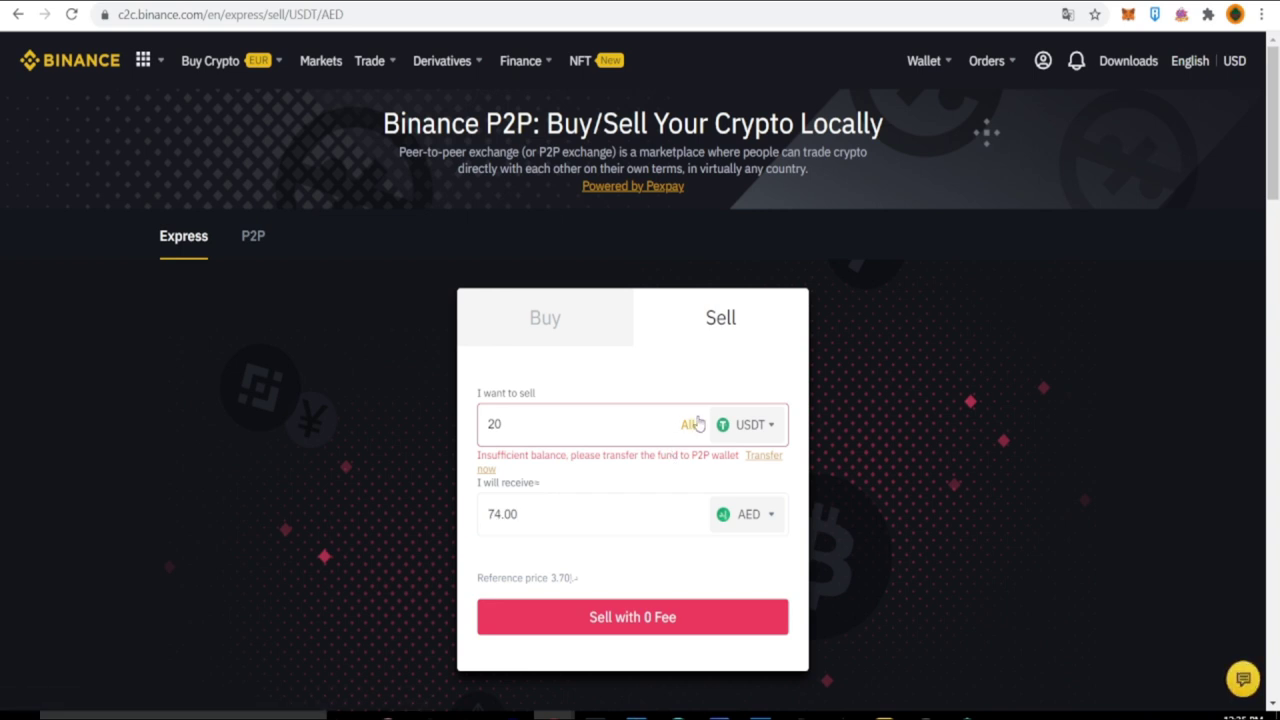
click(686, 426)
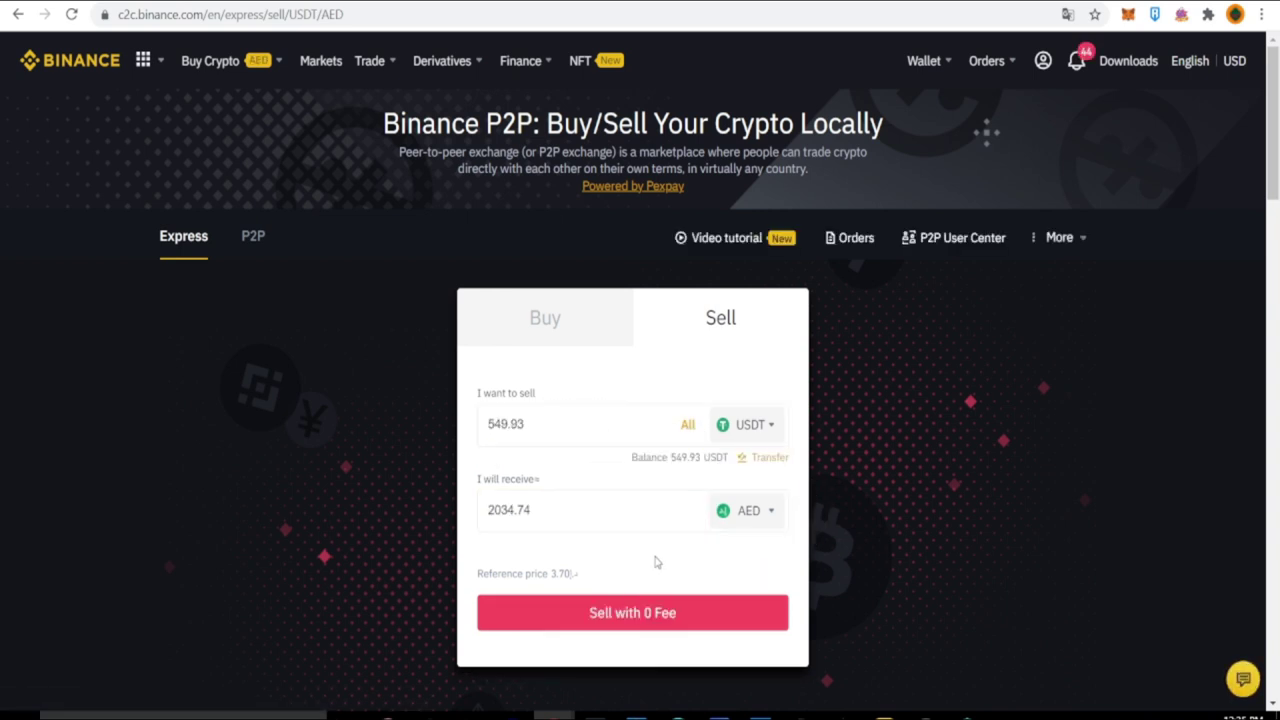
click(743, 610)
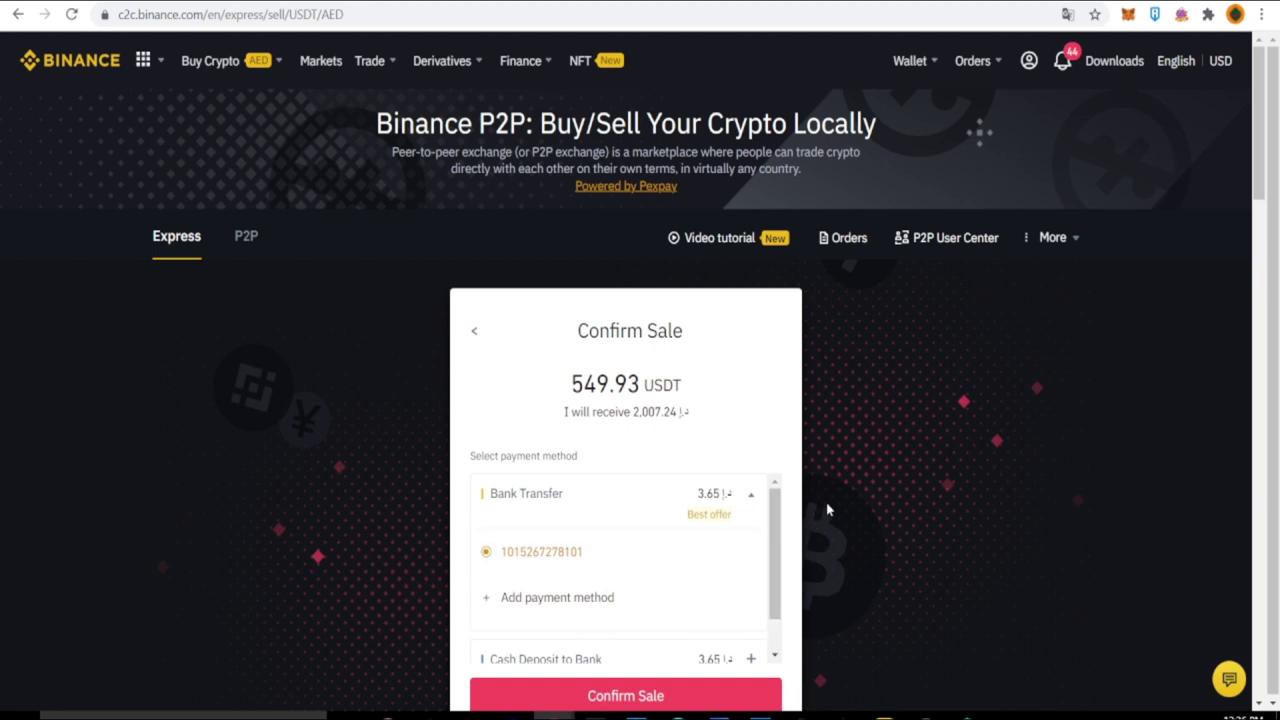
Review the payment methods and confirm selling 549.93 USDT at 3.65 AED
scroll(829, 509, down, 3)
scroll(782, 344, down, 2)
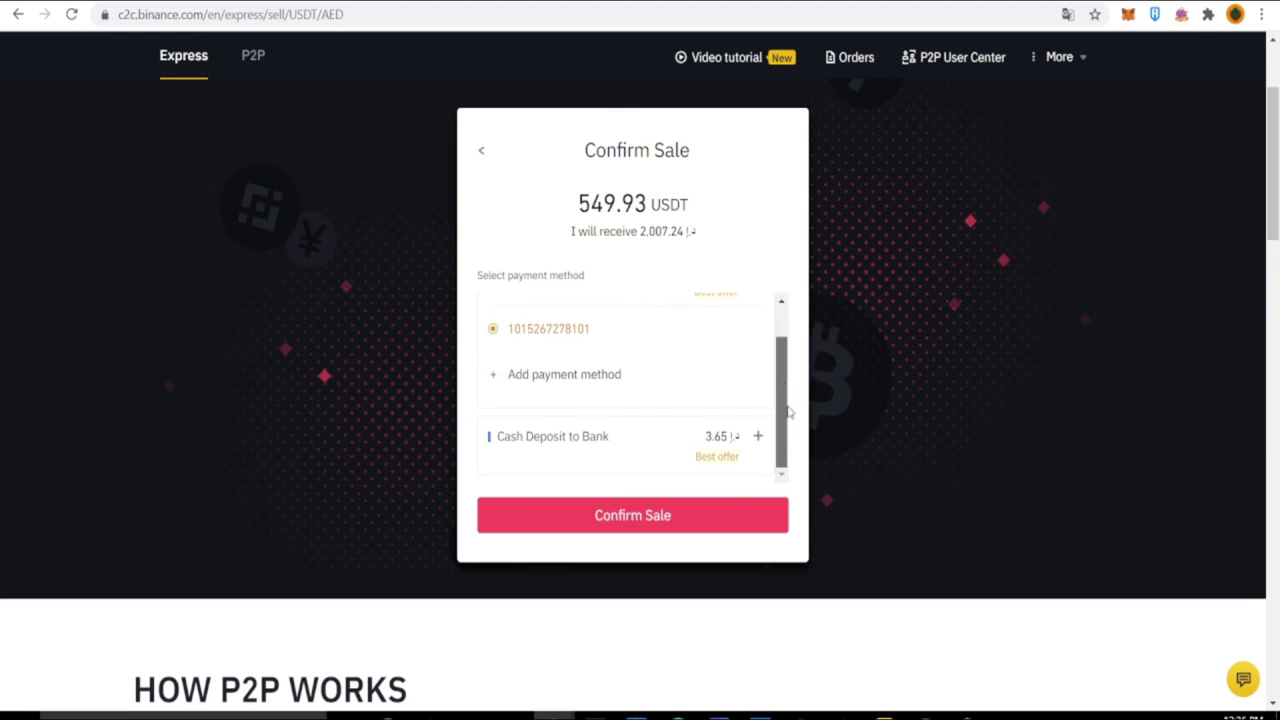
scroll(859, 467, up, 3)
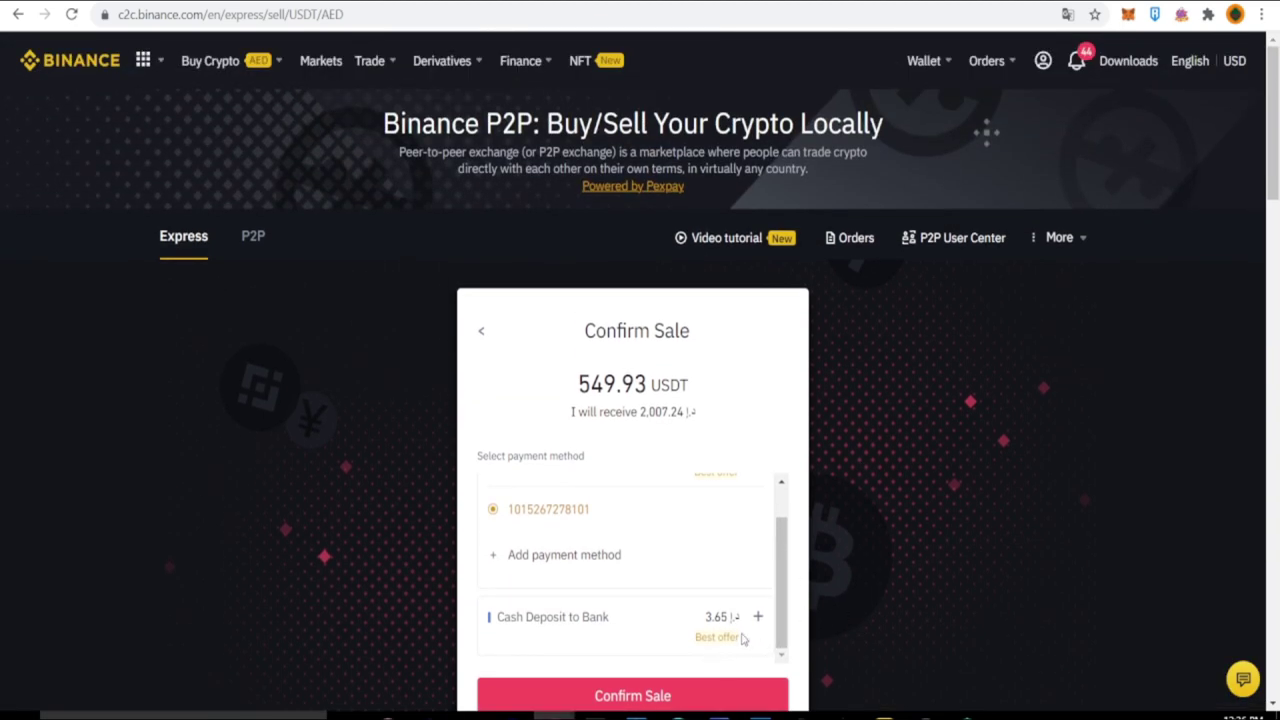
click(680, 692)
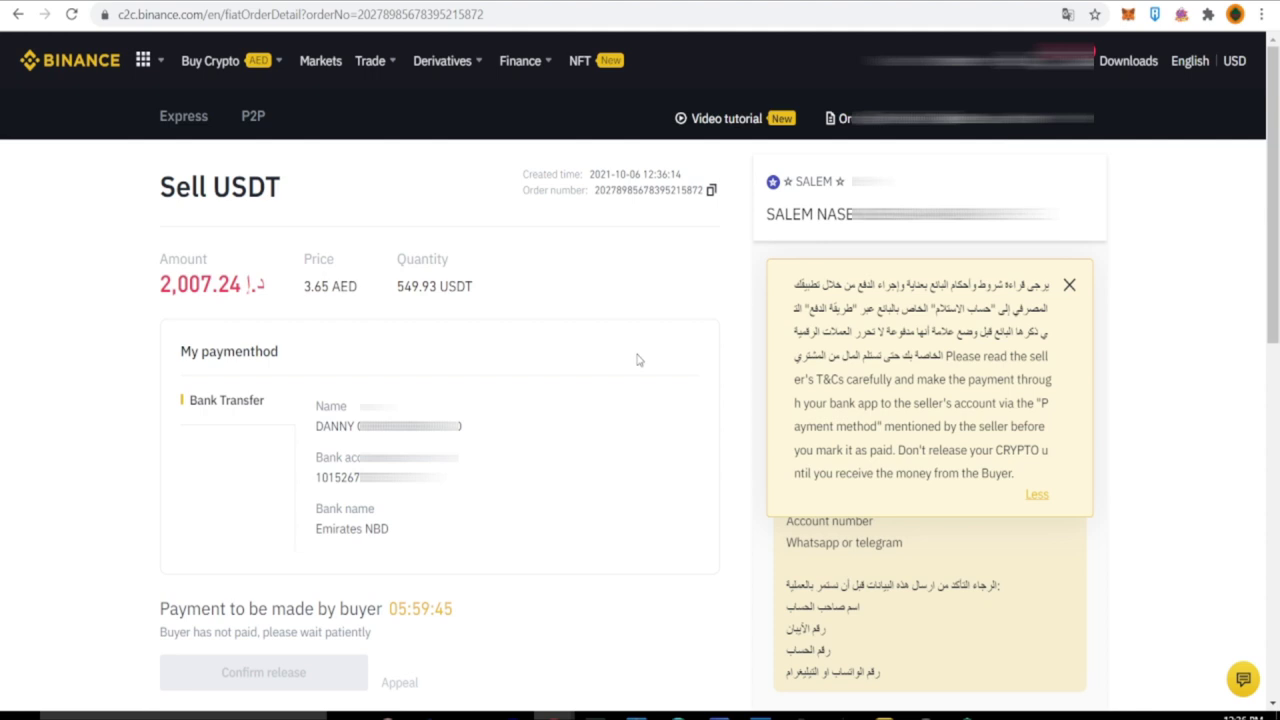
Dismiss the seller notice and paste the bank payment details into the order chat
scroll(1274, 250, down, 1)
scroll(1274, 250, down, 1)
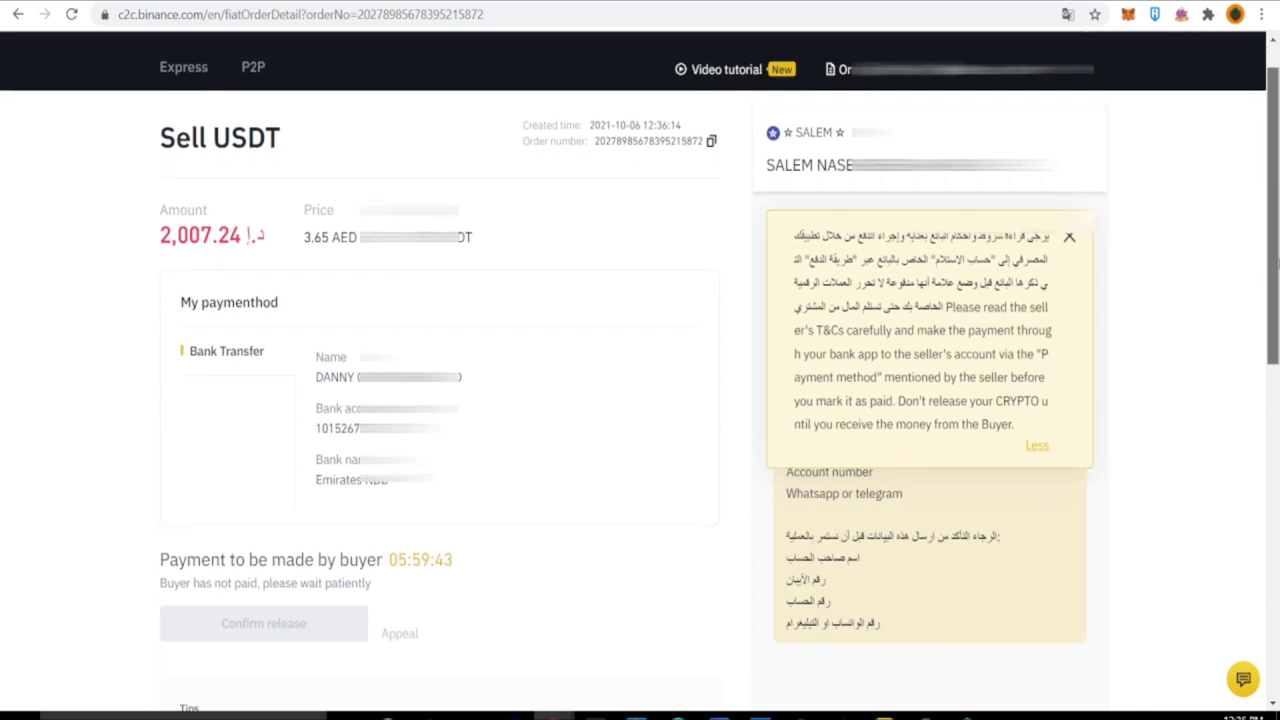
click(1069, 238)
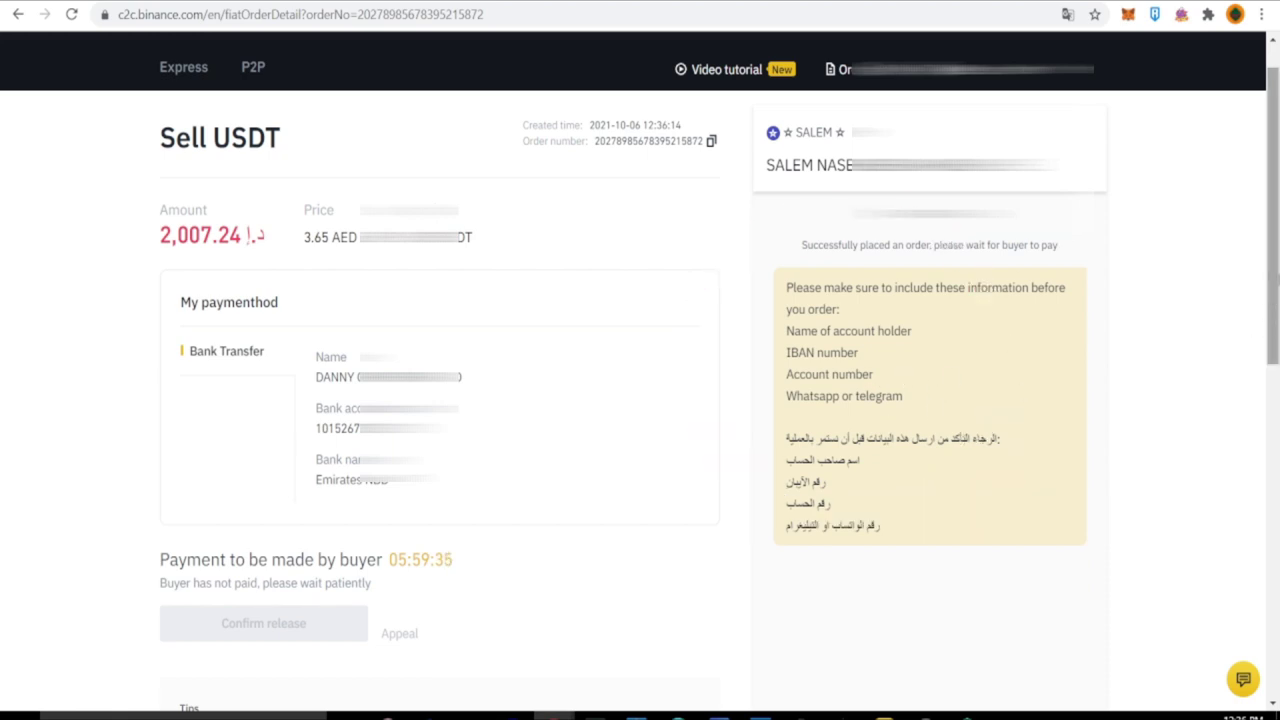
scroll(1275, 327, down, 1)
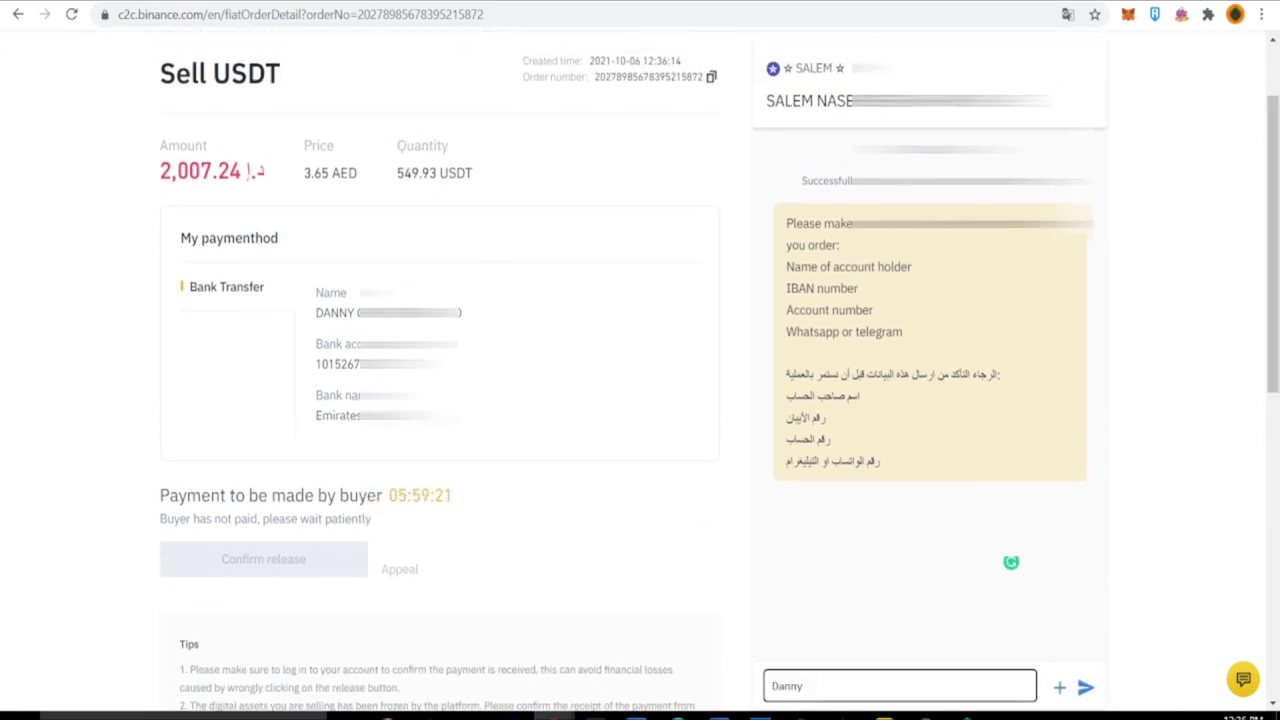
drag(440, 418, 315, 310)
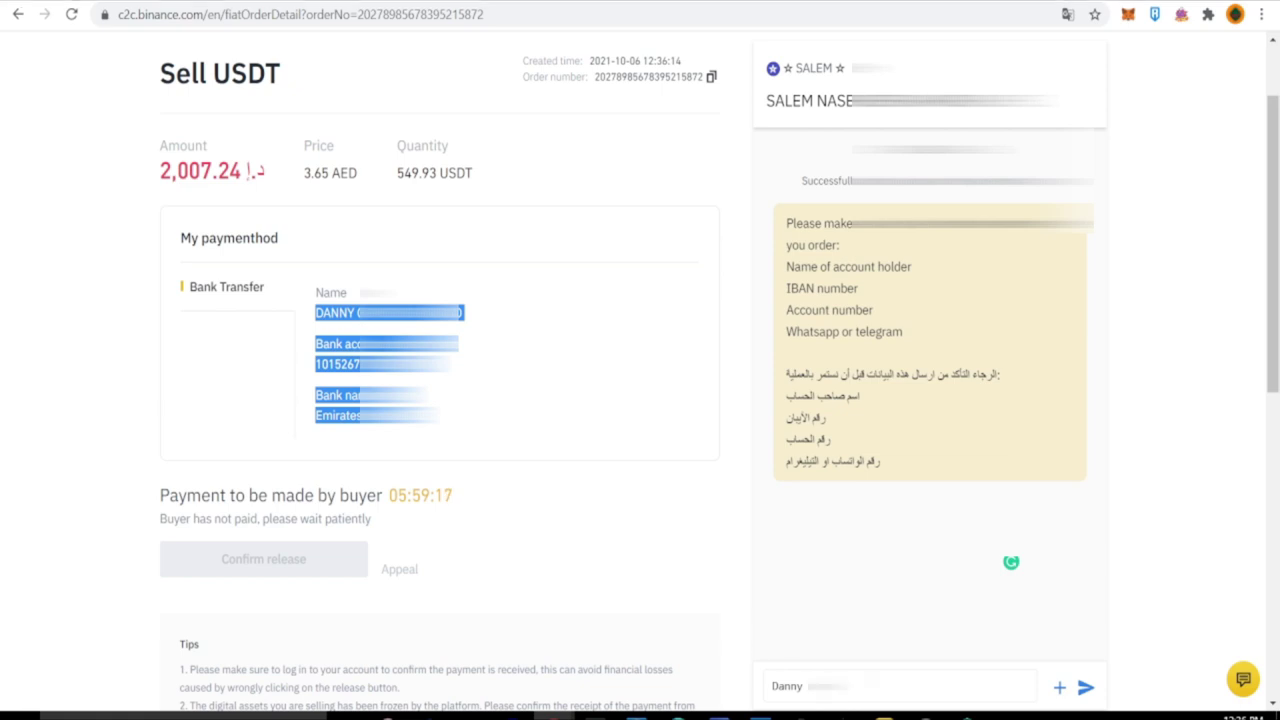
double_click(827, 689)
key(ctrl+v)
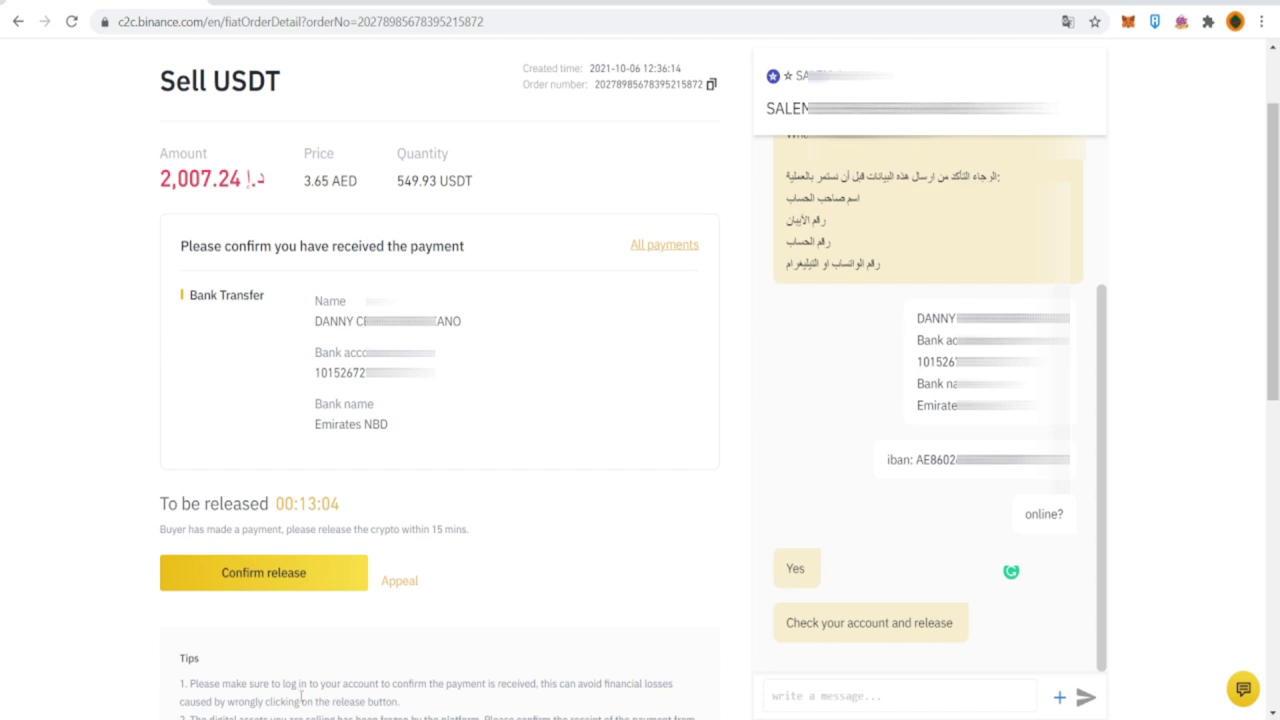
Confirm payment received and release the 549.93 USDT, entering the phone verification code
click(255, 589)
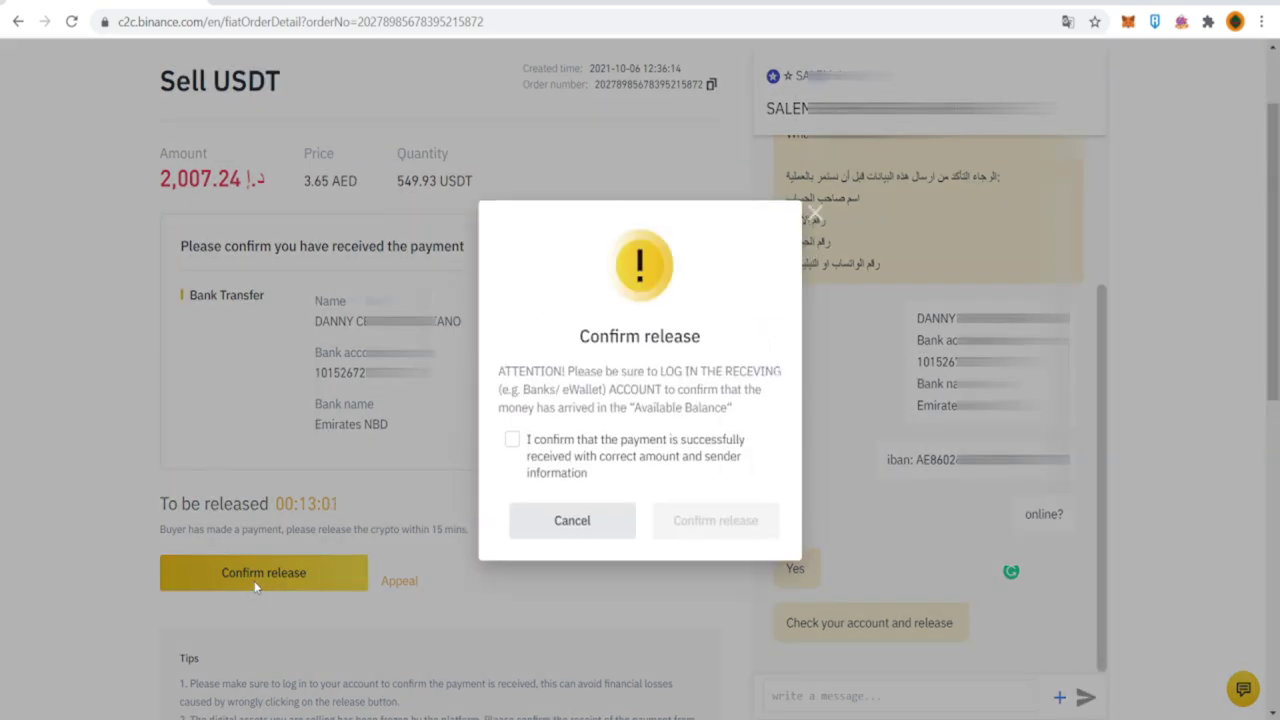
click(513, 442)
click(703, 527)
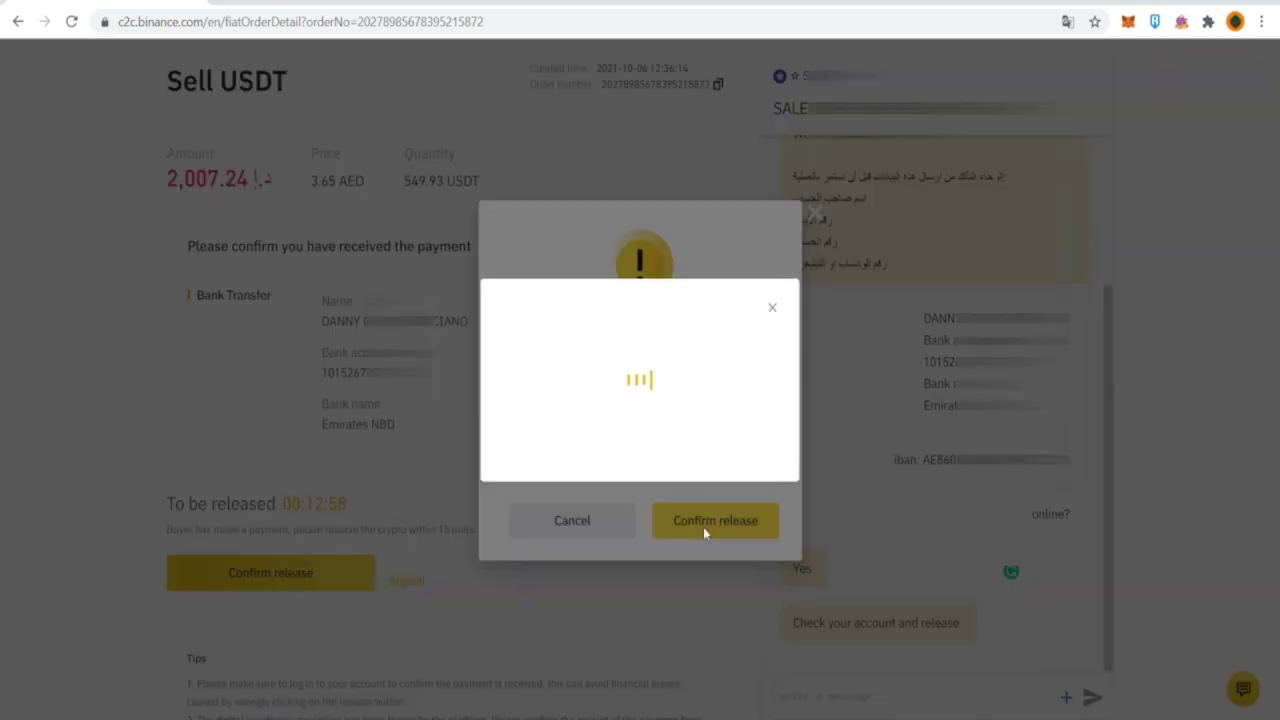
click(609, 362)
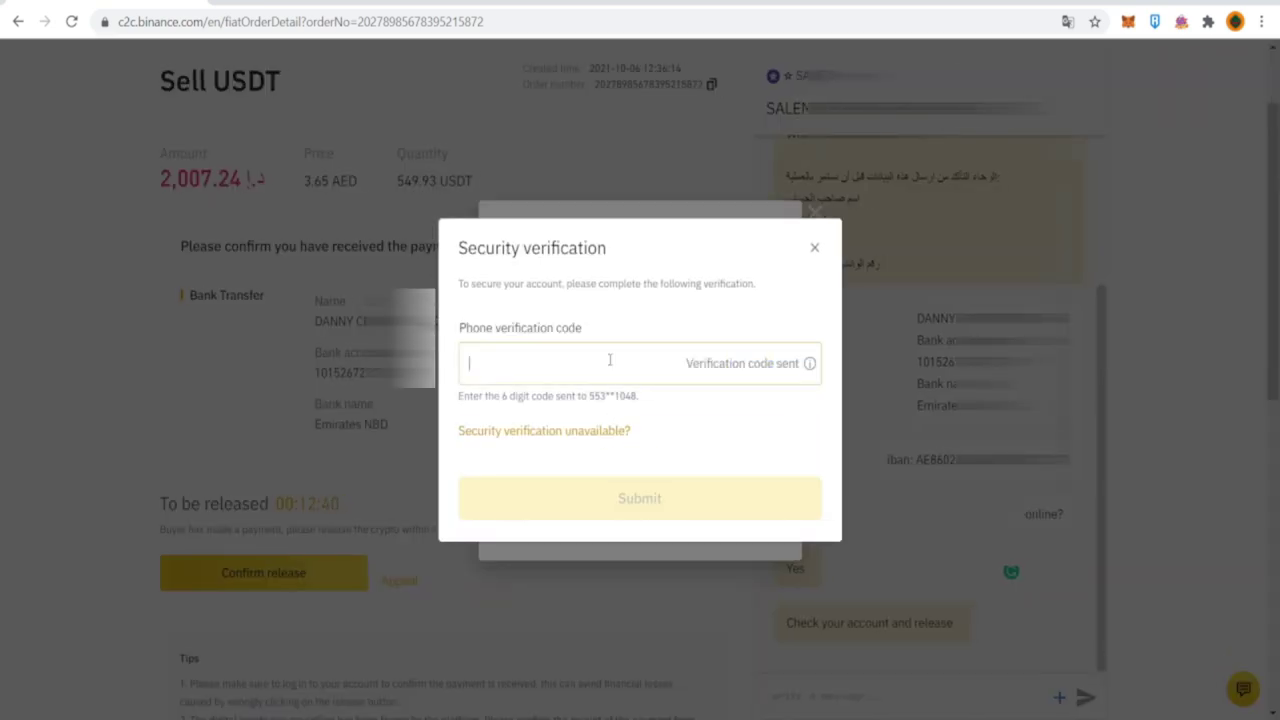
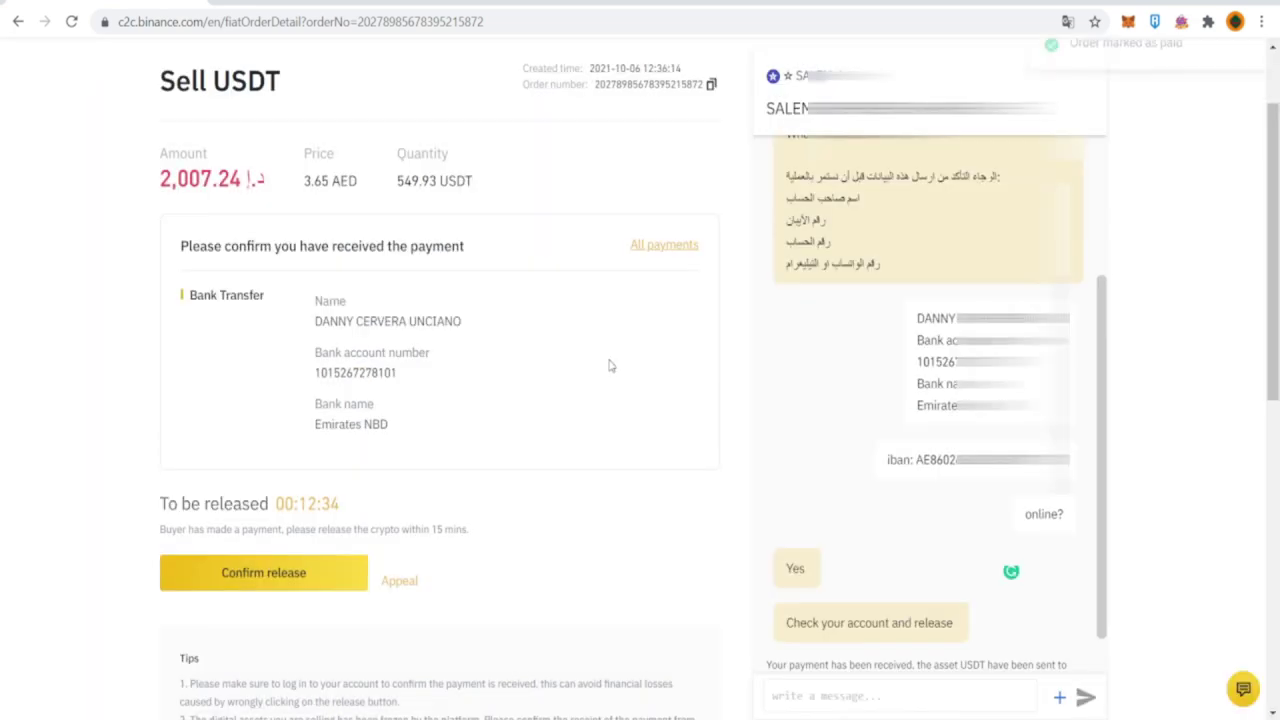